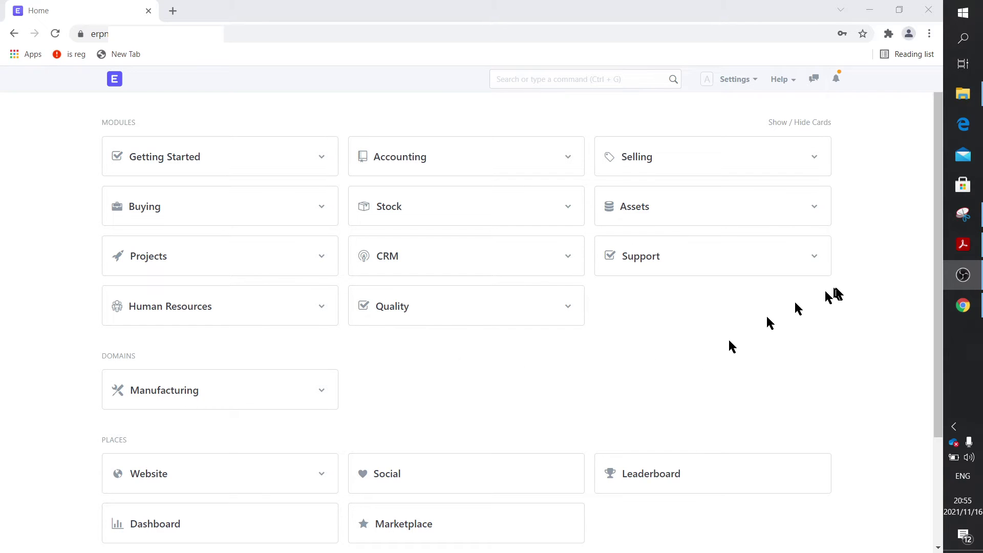
- Bring the R597,60 quote snip back into view after checking it against the supplier's PDF invoice
{"action": "left_click", "coordinate": [969, 221]}
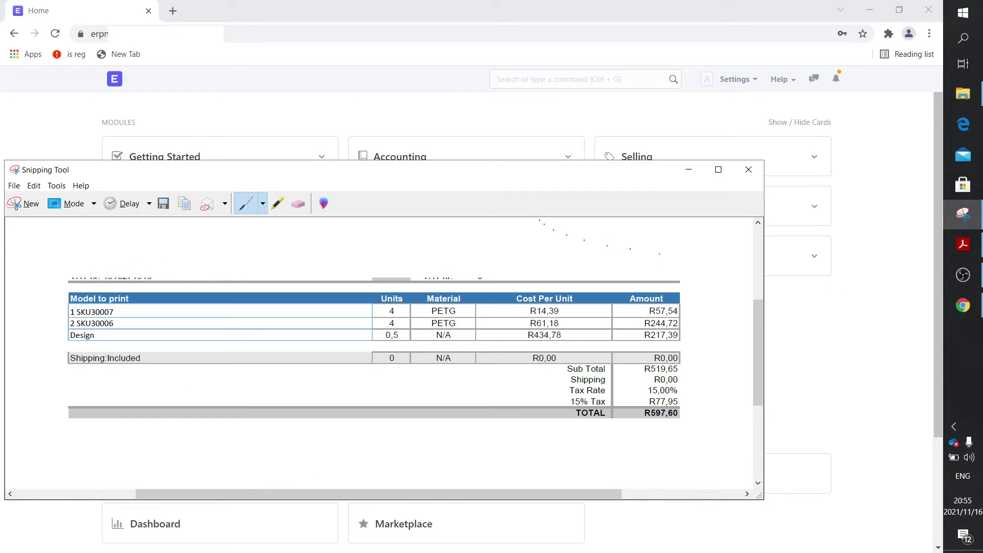
{"action": "left_click_drag", "start_coordinate": [510, 171], "coordinate": [582, 143]}
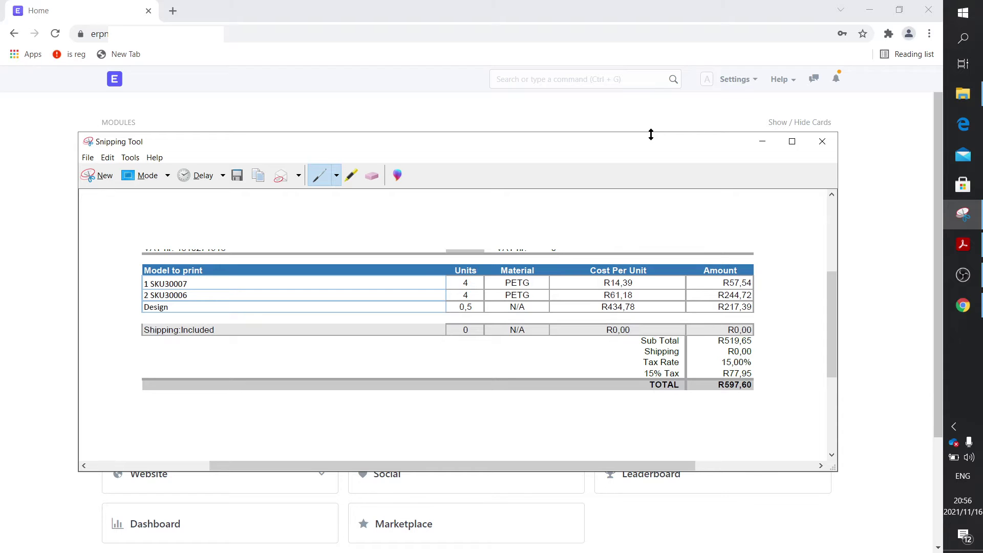
{"action": "left_click", "coordinate": [961, 246]}
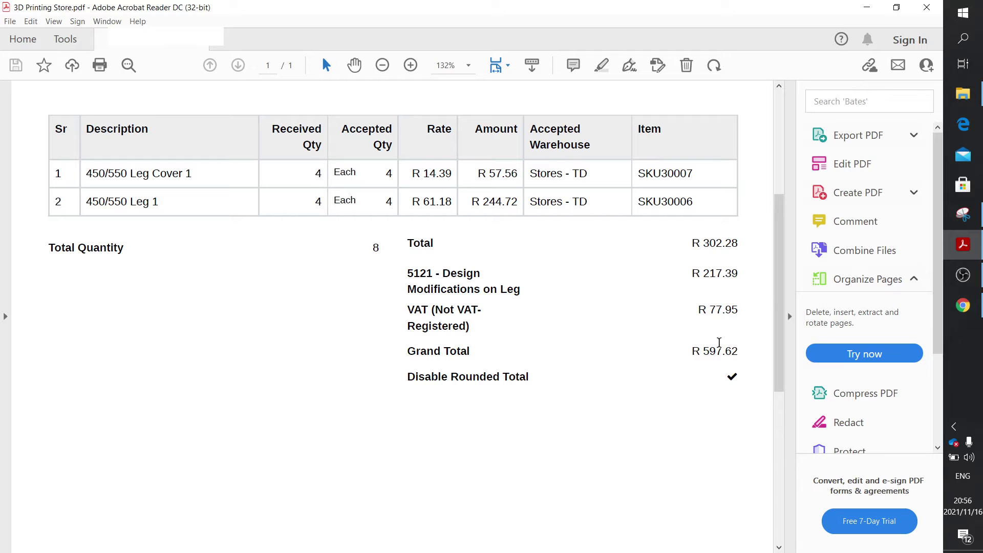
{"action": "left_click", "coordinate": [866, 8]}
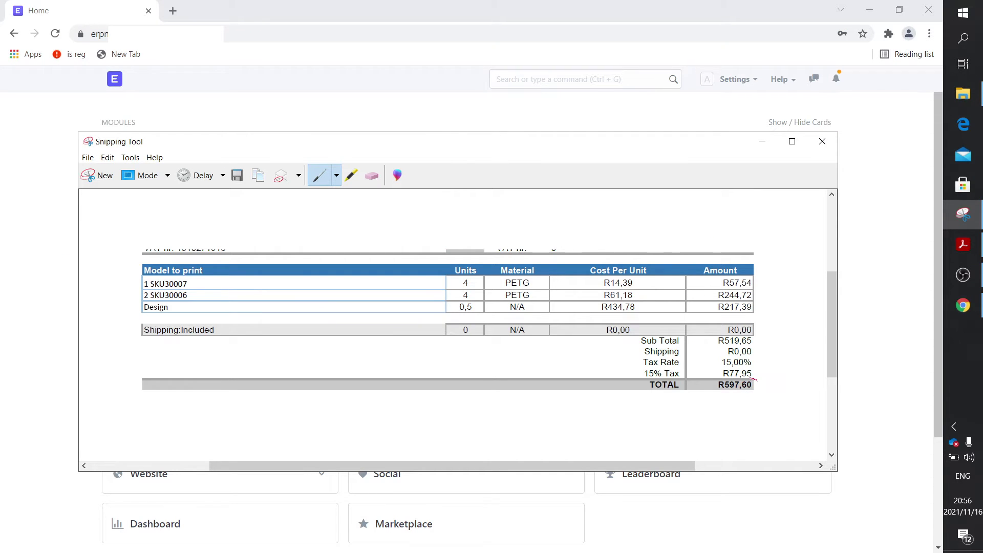
- Circle in red the R597,60 total, R57,54 amount, 4 units and R14,39 unit cost, then hide the snip
{"action": "mouse_move", "coordinate": [755, 379]}
{"action": "left_mouse_down"}
{"action": "mouse_move", "coordinate": [716, 376]}
{"action": "mouse_move", "coordinate": [710, 394]}
{"action": "mouse_move", "coordinate": [752, 404]}
{"action": "mouse_move", "coordinate": [757, 379]}
{"action": "left_mouse_up"}
{"action": "left_click_drag", "start_coordinate": [698, 306], "coordinate": [715, 310]}
{"action": "mouse_move", "coordinate": [745, 275]}
{"action": "left_mouse_down"}
{"action": "mouse_move", "coordinate": [713, 277]}
{"action": "mouse_move", "coordinate": [737, 293]}
{"action": "mouse_move", "coordinate": [764, 288]}
{"action": "mouse_move", "coordinate": [746, 275]}
{"action": "left_mouse_up"}
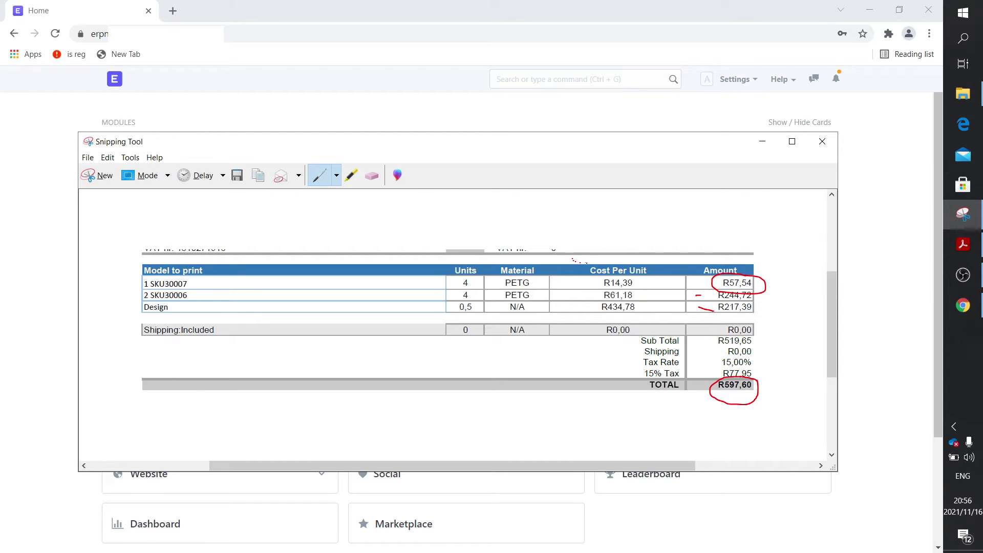
{"action": "mouse_move", "coordinate": [622, 268]}
{"action": "left_mouse_down"}
{"action": "mouse_move", "coordinate": [608, 286]}
{"action": "mouse_move", "coordinate": [636, 296]}
{"action": "mouse_move", "coordinate": [642, 283]}
{"action": "mouse_move", "coordinate": [622, 272]}
{"action": "left_mouse_up"}
{"action": "mouse_move", "coordinate": [468, 272]}
{"action": "left_mouse_down"}
{"action": "mouse_move", "coordinate": [456, 281]}
{"action": "mouse_move", "coordinate": [484, 292]}
{"action": "mouse_move", "coordinate": [473, 272]}
{"action": "left_mouse_up"}
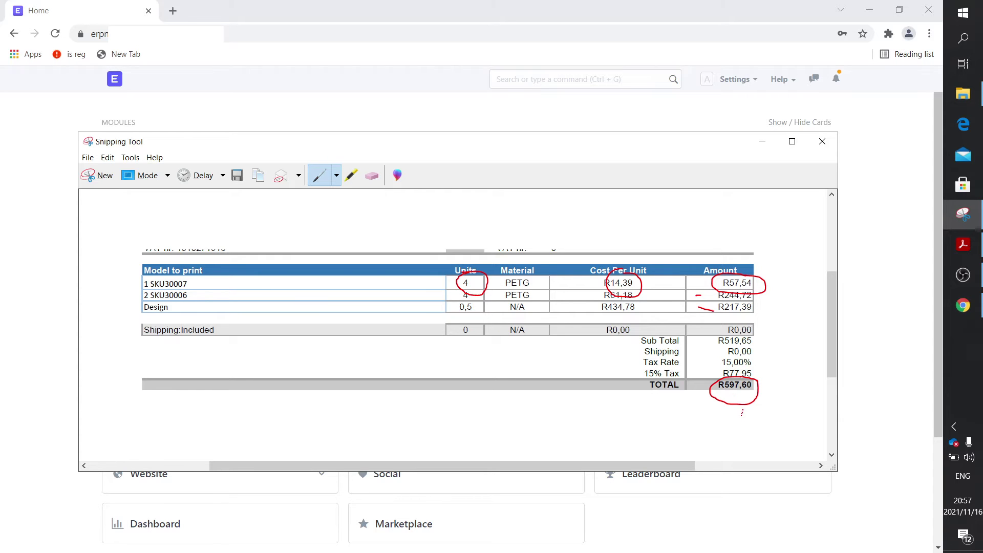
{"action": "left_click", "coordinate": [762, 144]}
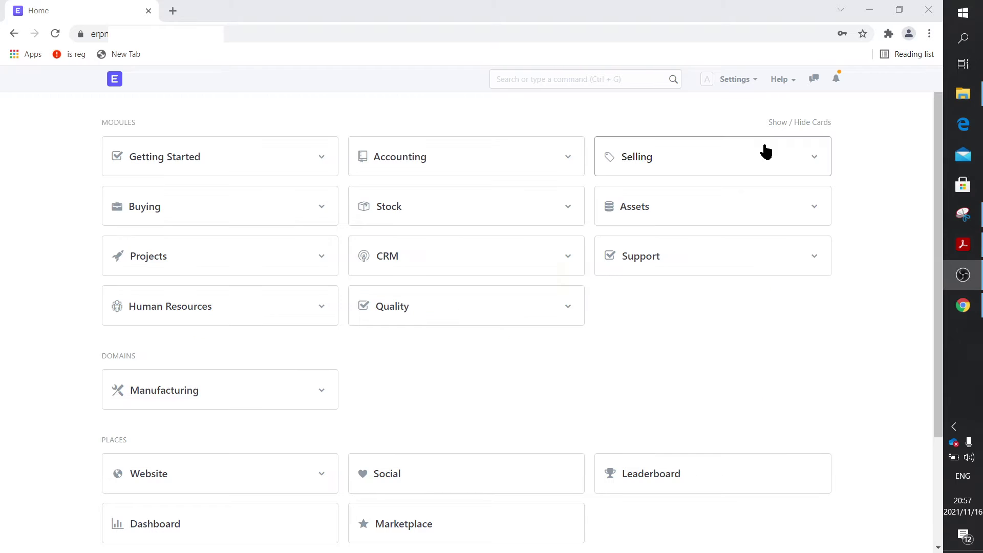
- Open the unpaid 3D Printing Store purchase invoice ACC-PINV-2021-00002 and scroll to its items
{"action": "left_click", "coordinate": [145, 206]}
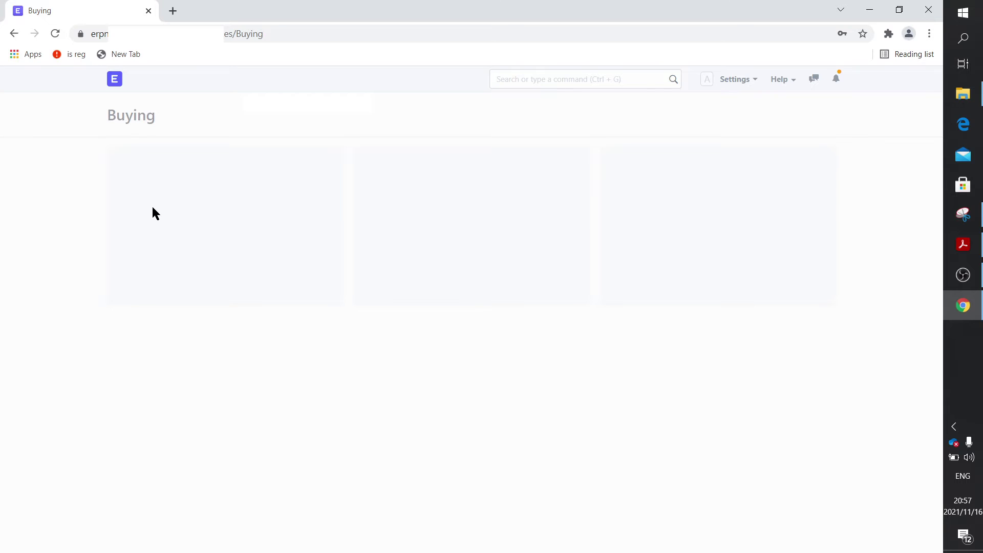
{"action": "left_click", "coordinate": [158, 223]}
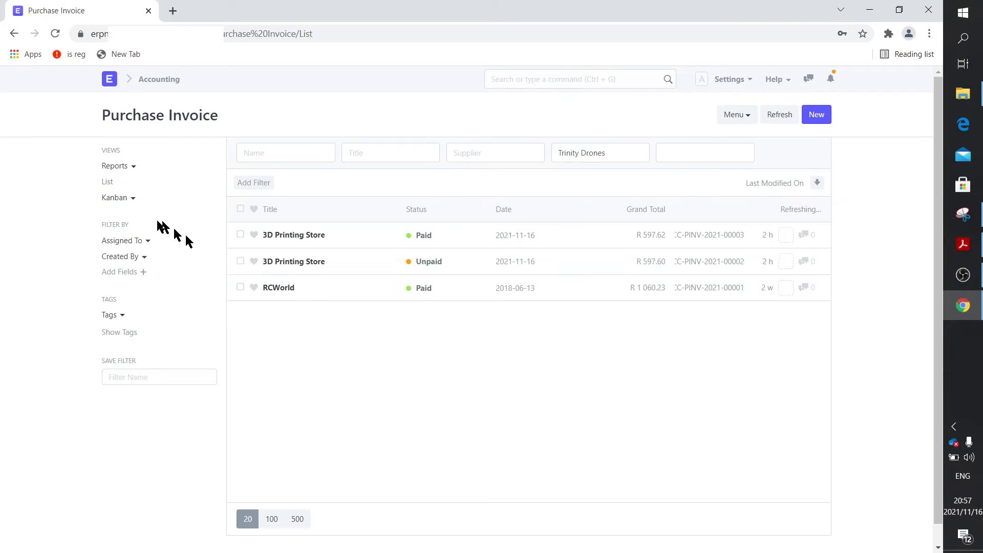
{"action": "left_click", "coordinate": [294, 263]}
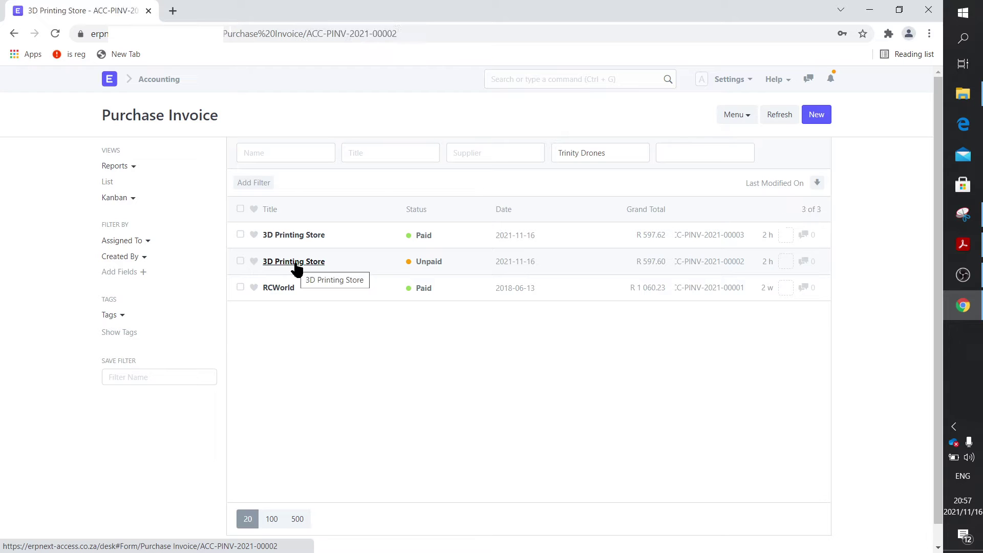
{"action": "scroll", "coordinate": [523, 407], "scroll_direction": "down", "scroll_amount": 10}
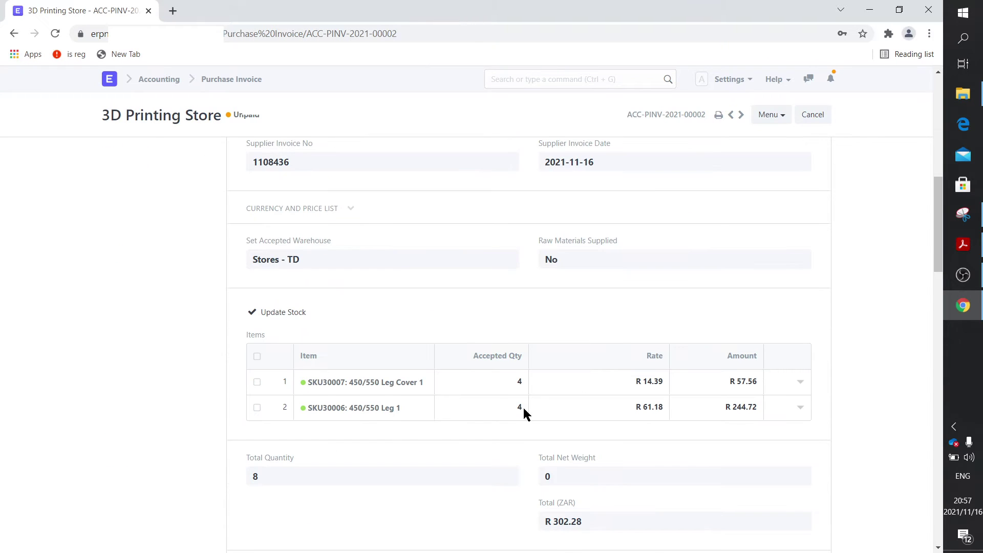
{"action": "scroll", "coordinate": [622, 391], "scroll_direction": "down", "scroll_amount": 5}
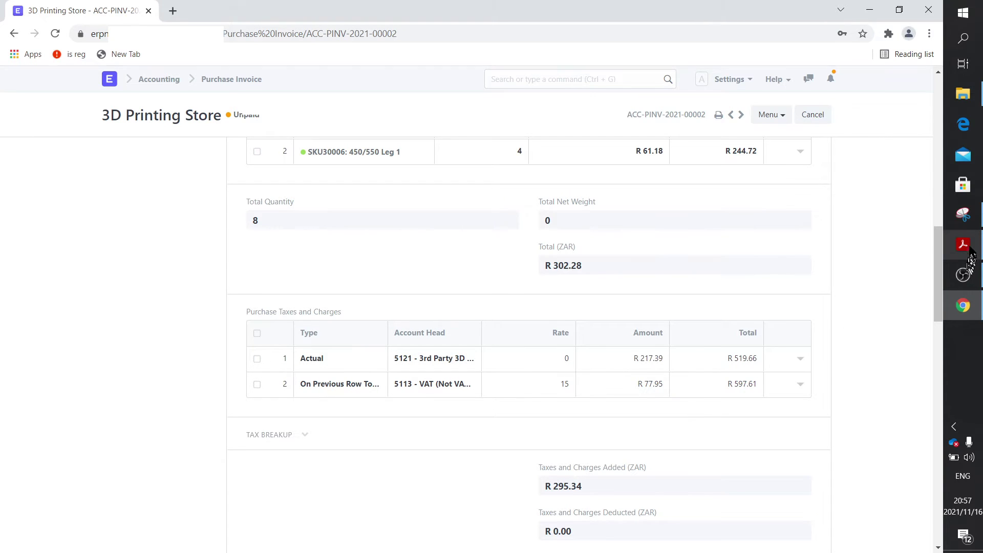
- Circle the Design line on the quote snip, then review the invoice's tax rows
{"action": "left_click", "coordinate": [963, 215]}
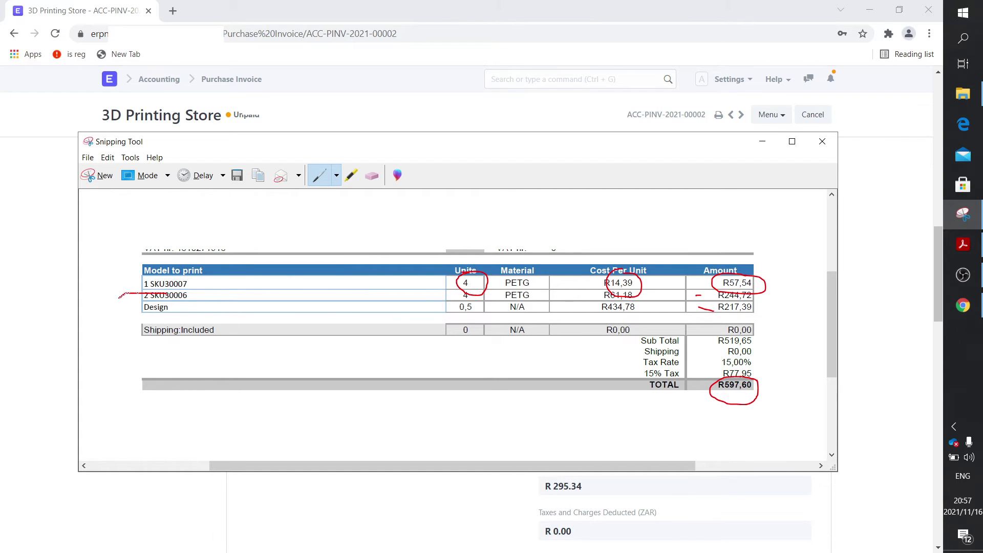
{"action": "mouse_move", "coordinate": [118, 297]}
{"action": "left_mouse_down"}
{"action": "mouse_move", "coordinate": [165, 313]}
{"action": "mouse_move", "coordinate": [159, 293]}
{"action": "left_mouse_up"}
{"action": "left_click", "coordinate": [761, 141]}
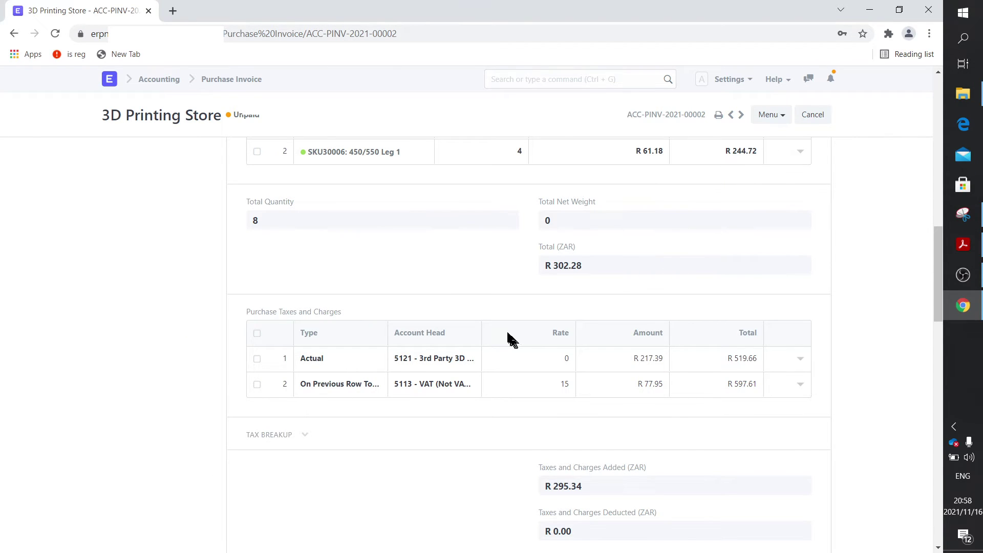
{"action": "scroll", "coordinate": [507, 330], "scroll_direction": "up", "scroll_amount": 3}
{"action": "scroll", "coordinate": [389, 287], "scroll_direction": "down", "scroll_amount": 3}
{"action": "left_click", "coordinate": [800, 385]}
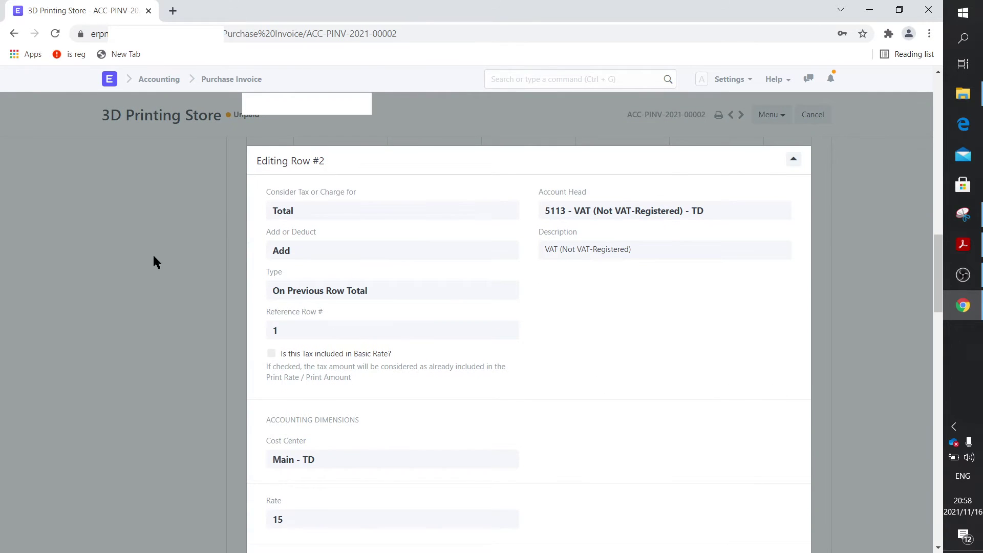
{"action": "left_click", "coordinate": [154, 259]}
{"action": "scroll", "coordinate": [527, 351], "scroll_direction": "up", "scroll_amount": 2}
{"action": "scroll", "coordinate": [510, 353], "scroll_direction": "up", "scroll_amount": 1}
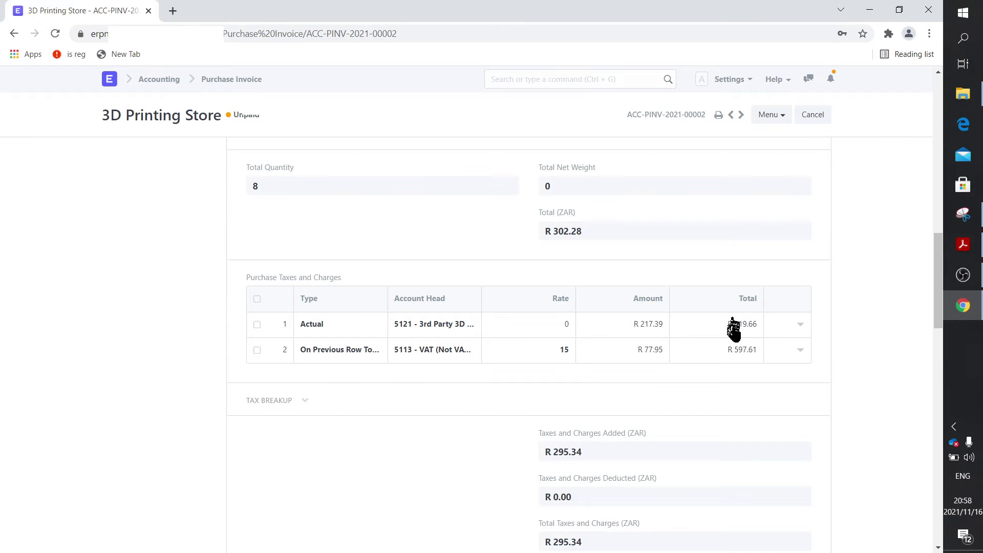
{"action": "scroll", "coordinate": [717, 322], "scroll_direction": "up", "scroll_amount": 3}
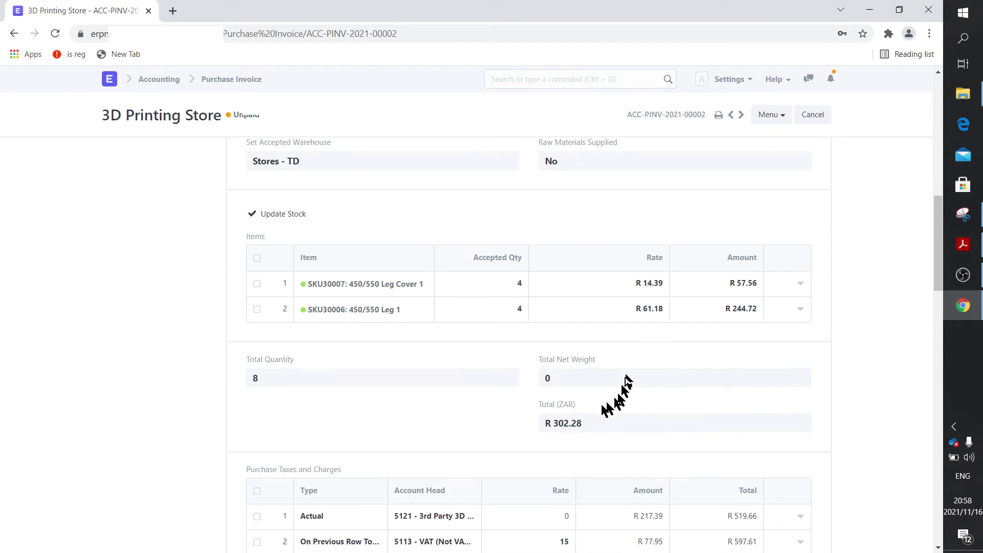
{"action": "scroll", "coordinate": [587, 417], "scroll_direction": "down", "scroll_amount": 1}
{"action": "scroll", "coordinate": [589, 417], "scroll_direction": "down", "scroll_amount": 3}
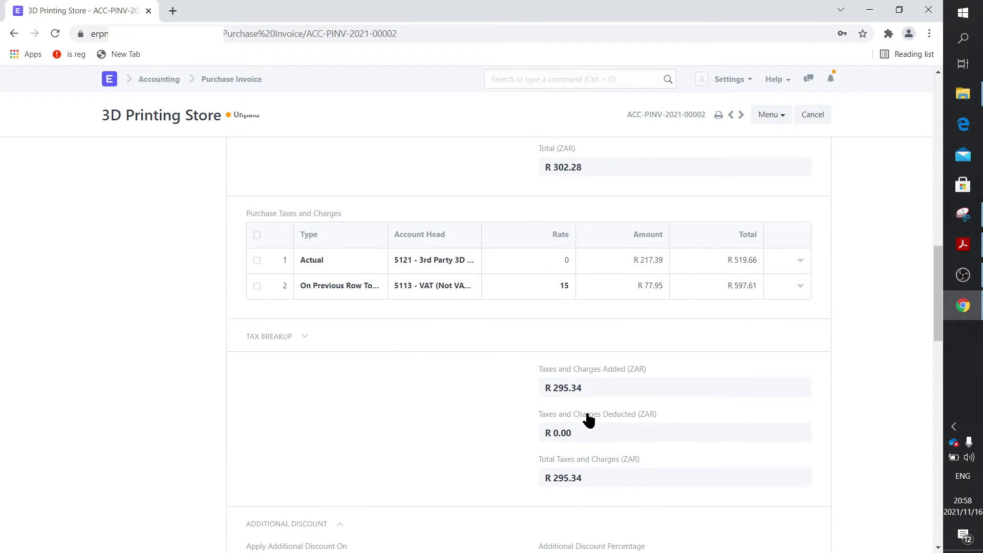
{"action": "scroll", "coordinate": [588, 418], "scroll_direction": "down", "scroll_amount": 3}
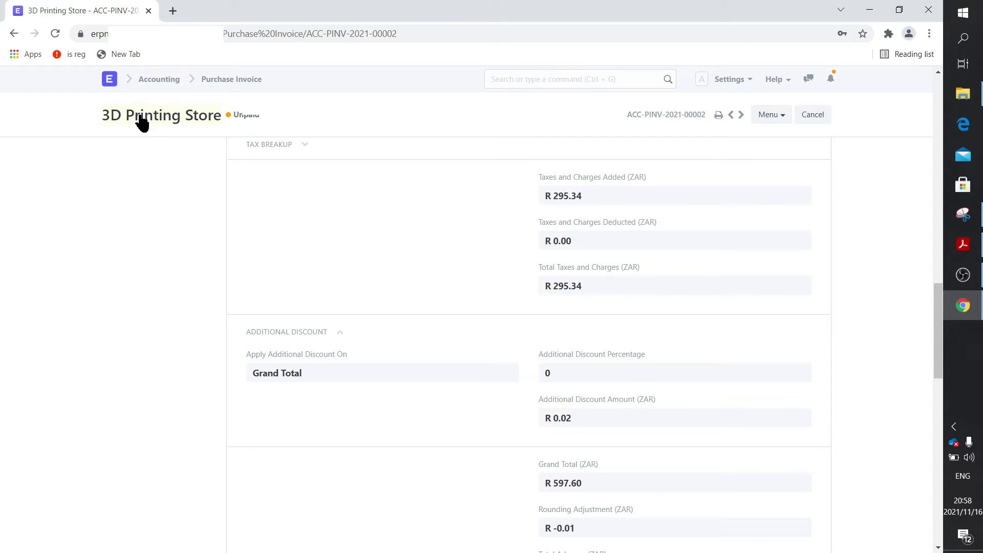
- Open the General Ledger and filter Voucher No by 'ACC-PINV-2021-000'
{"action": "left_click", "coordinate": [168, 82]}
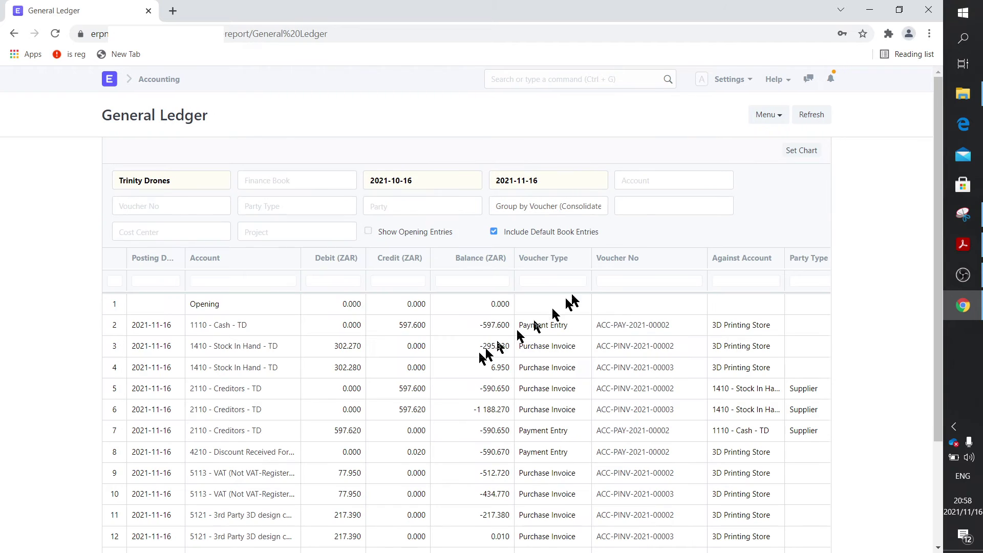
{"action": "left_click", "coordinate": [626, 281]}
{"action": "type", "text": "ACC"}
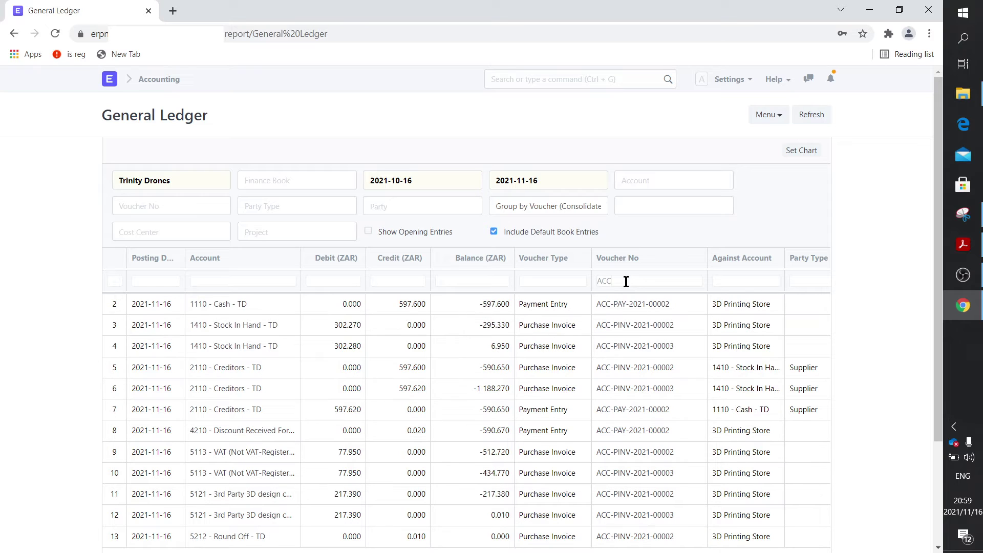
{"action": "type", "text": "-PINV-2021"}
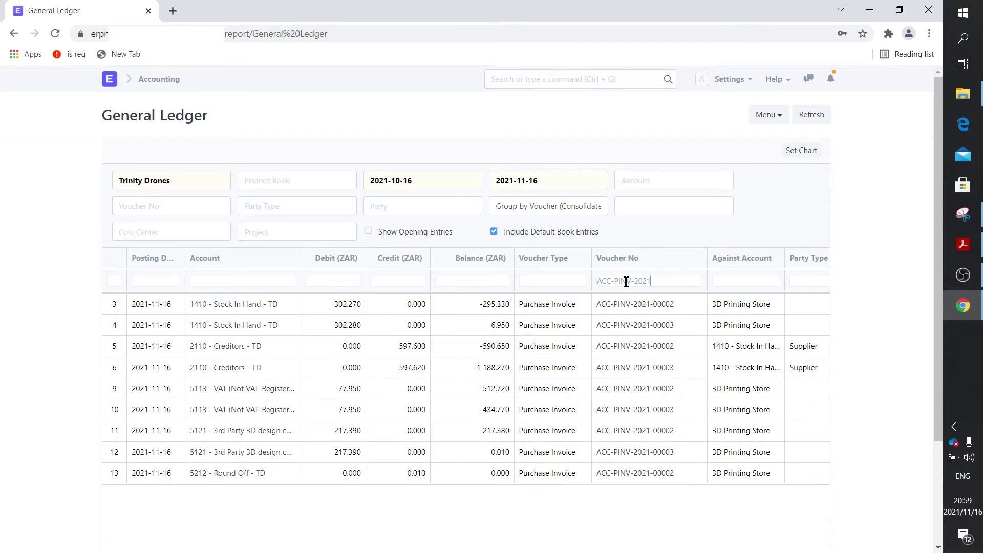
{"action": "type", "text": "-00002"}
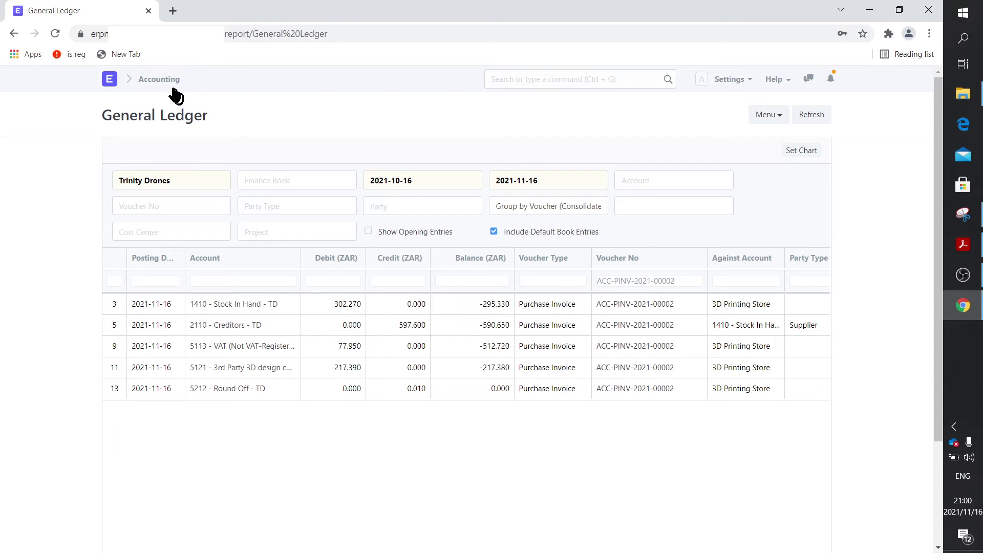
{"action": "left_click", "coordinate": [117, 81]}
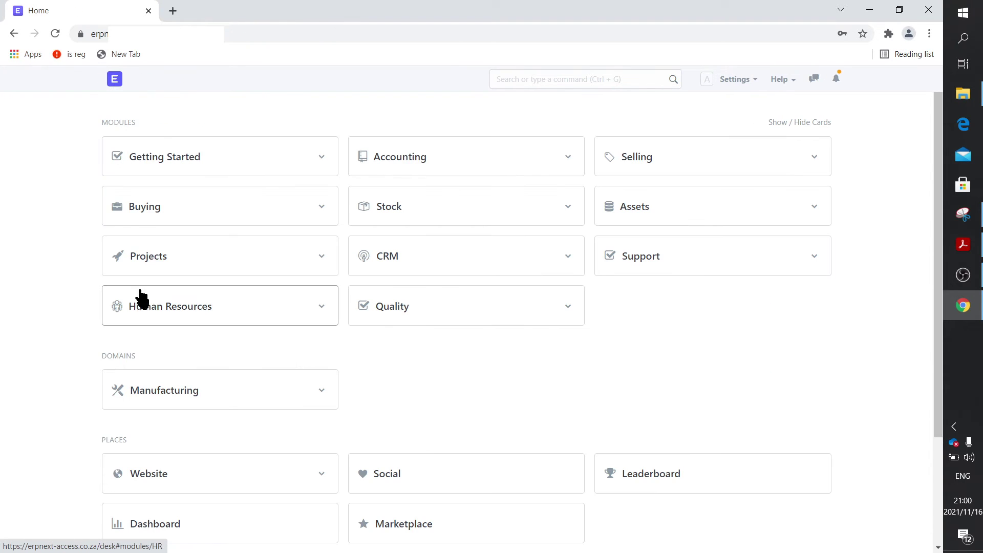
{"action": "left_click", "coordinate": [148, 210]}
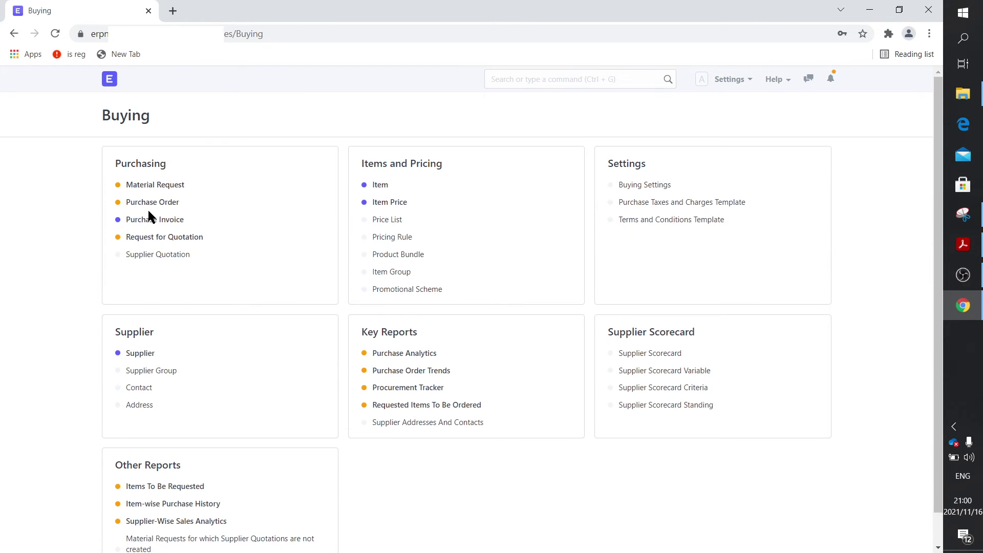
{"action": "left_click", "coordinate": [161, 219]}
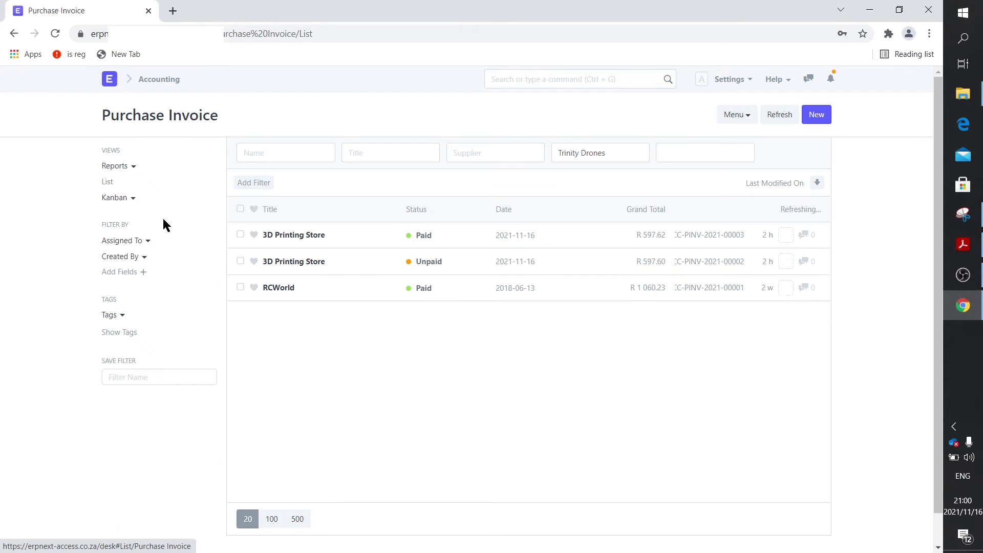
{"action": "left_click", "coordinate": [286, 238]}
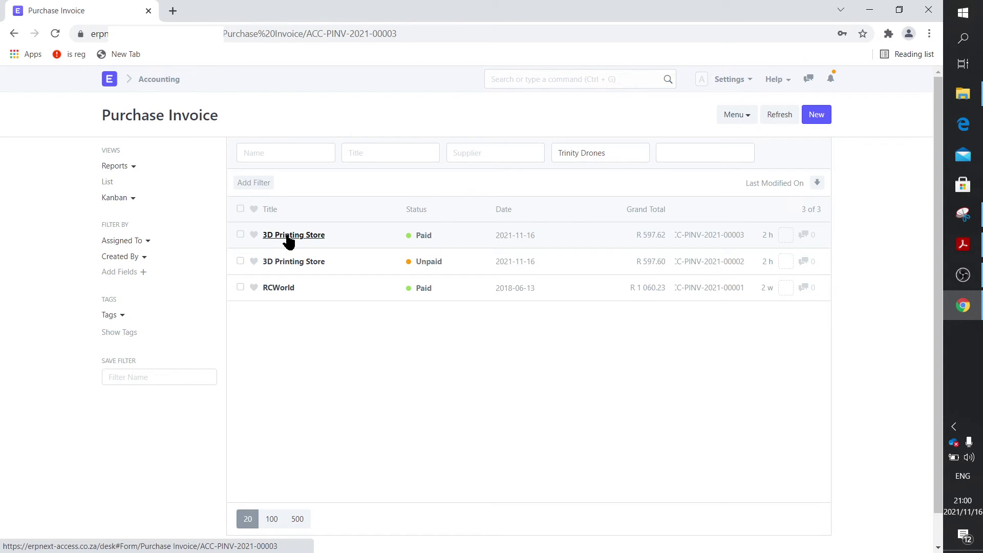
{"action": "scroll", "coordinate": [477, 396], "scroll_direction": "down", "scroll_amount": 7}
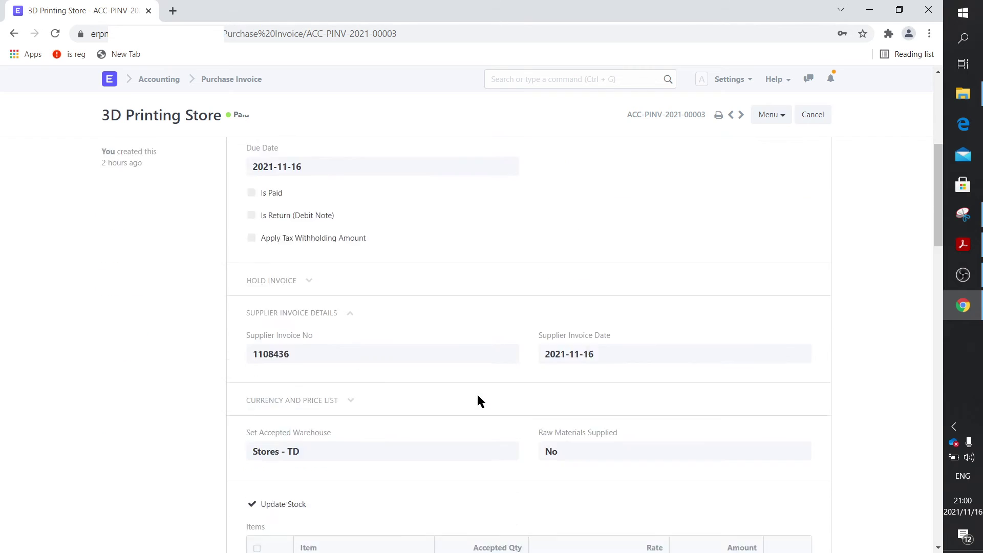
{"action": "scroll", "coordinate": [494, 399], "scroll_direction": "down", "scroll_amount": 9}
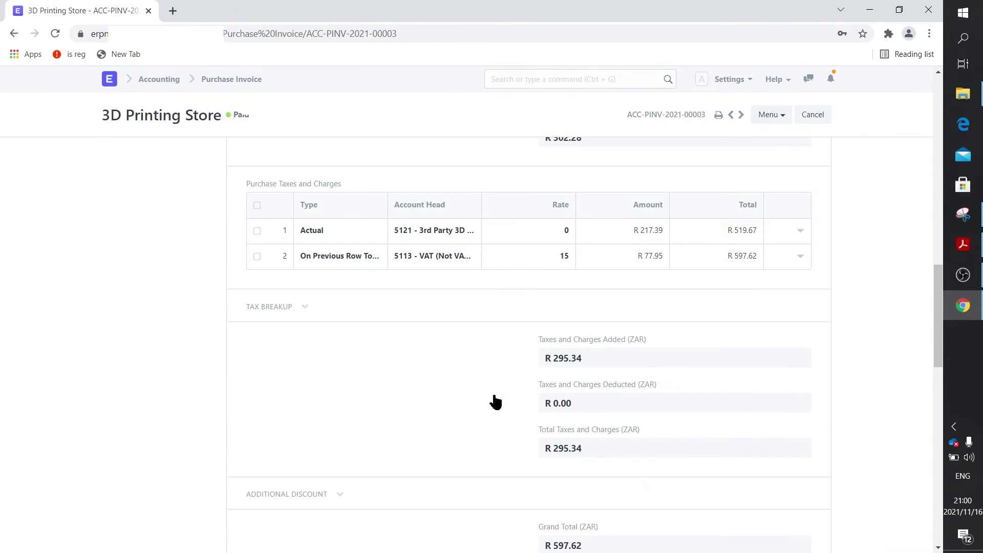
{"action": "scroll", "coordinate": [573, 398], "scroll_direction": "down", "scroll_amount": 4}
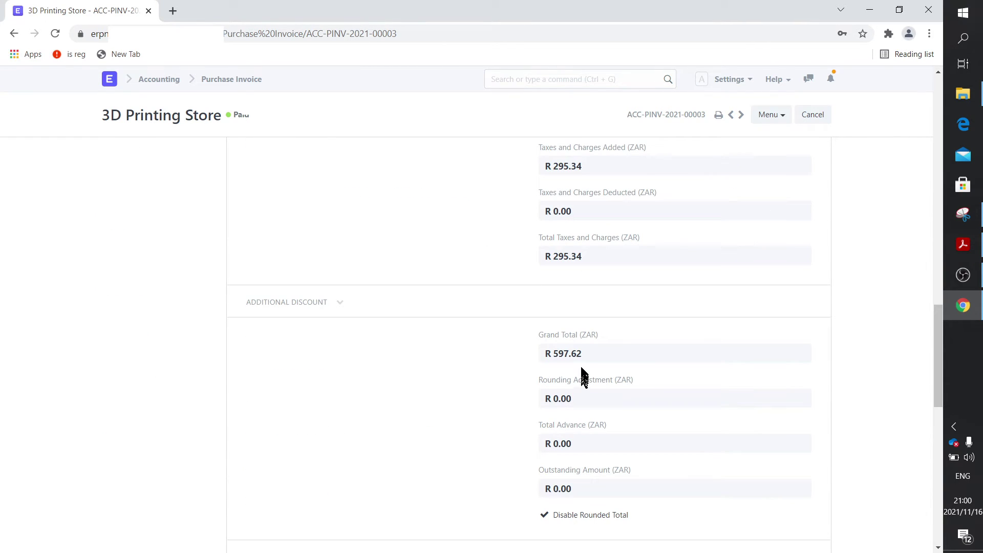
{"action": "scroll", "coordinate": [573, 368], "scroll_direction": "up", "scroll_amount": 3}
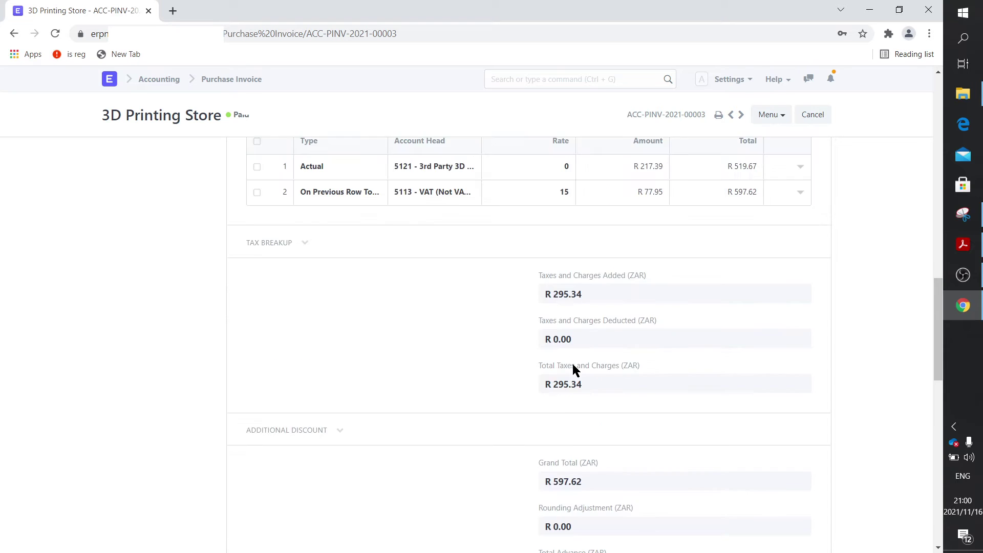
{"action": "scroll", "coordinate": [573, 368], "scroll_direction": "up", "scroll_amount": 9}
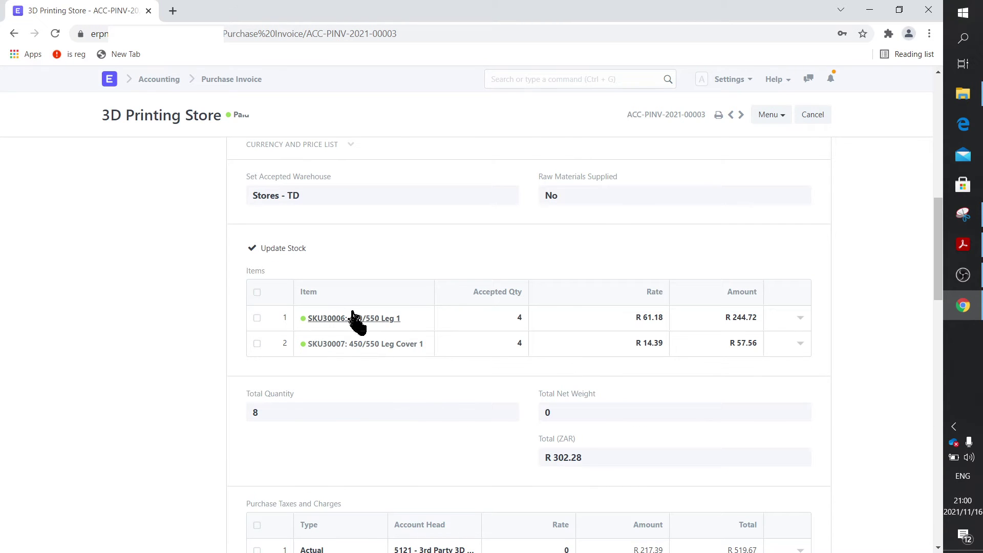
{"action": "scroll", "coordinate": [566, 358], "scroll_direction": "down", "scroll_amount": 3}
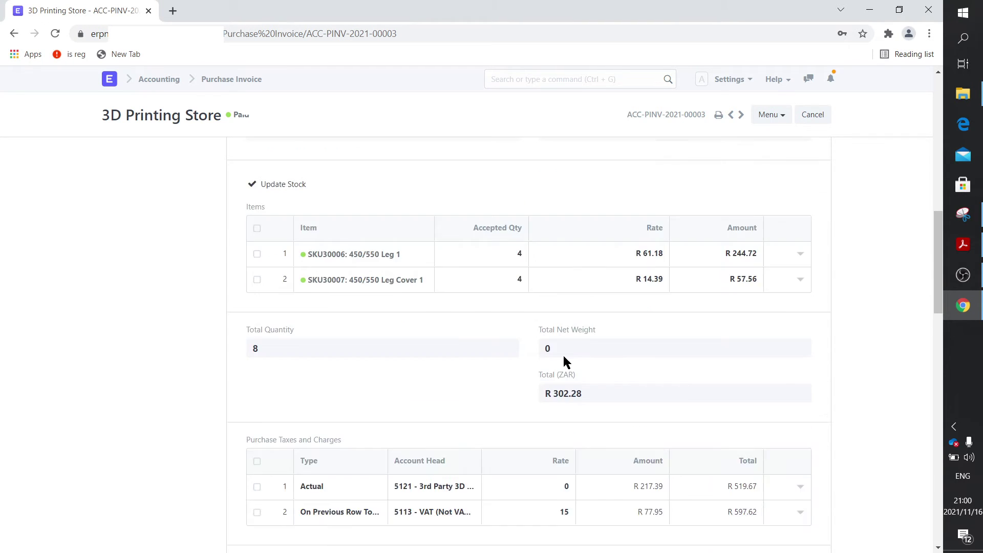
{"action": "scroll", "coordinate": [563, 356], "scroll_direction": "down", "scroll_amount": 1}
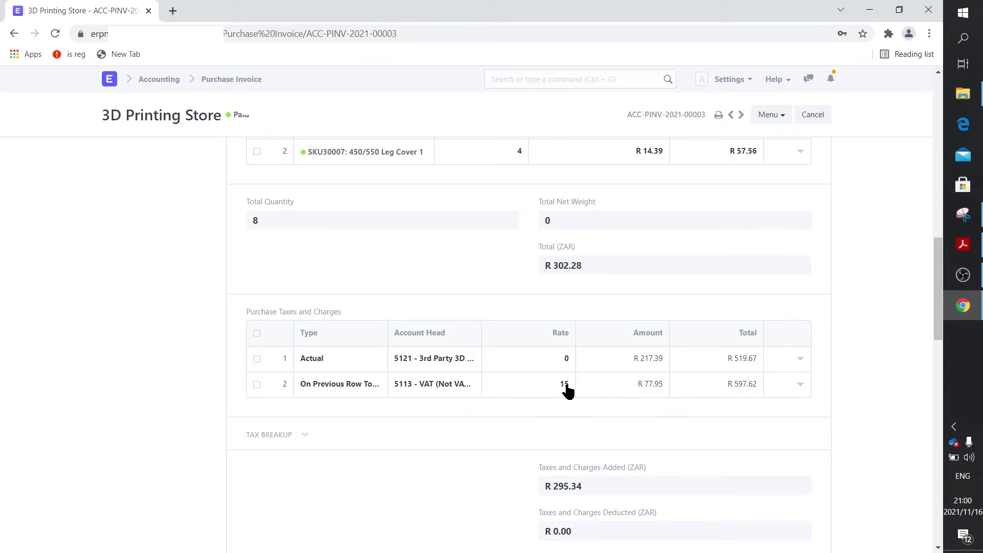
{"action": "scroll", "coordinate": [567, 392], "scroll_direction": "down", "scroll_amount": 5}
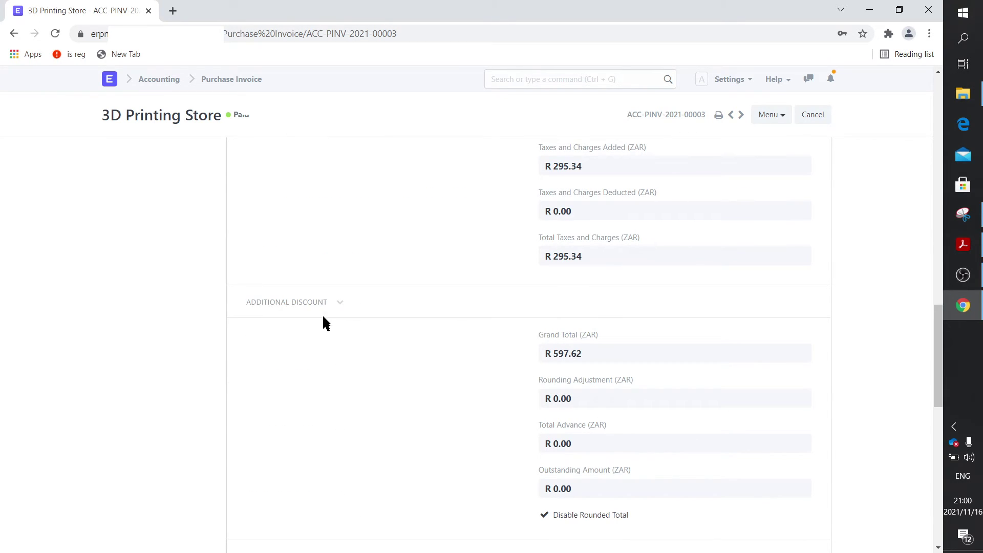
{"action": "scroll", "coordinate": [351, 268], "scroll_direction": "up", "scroll_amount": 12}
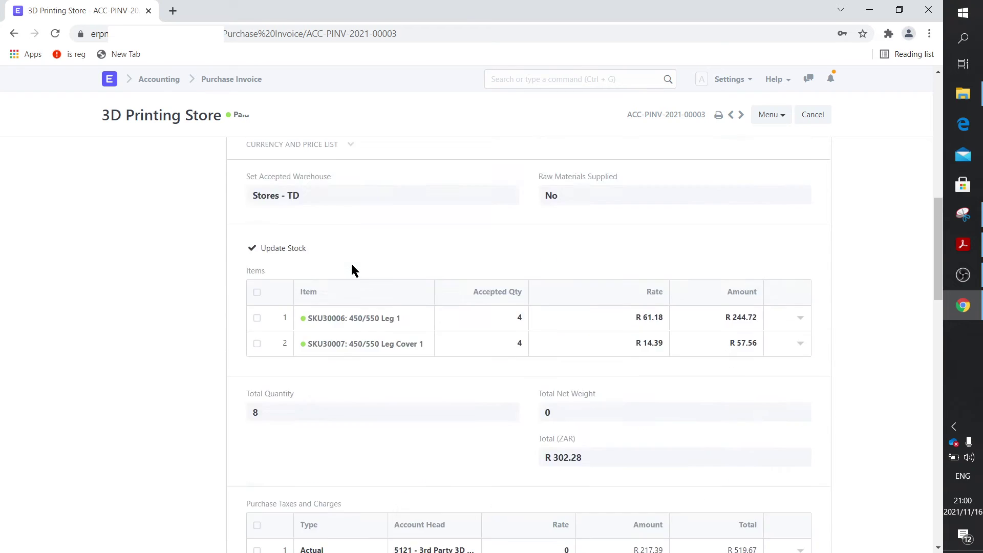
{"action": "scroll", "coordinate": [352, 268], "scroll_direction": "up", "scroll_amount": 3}
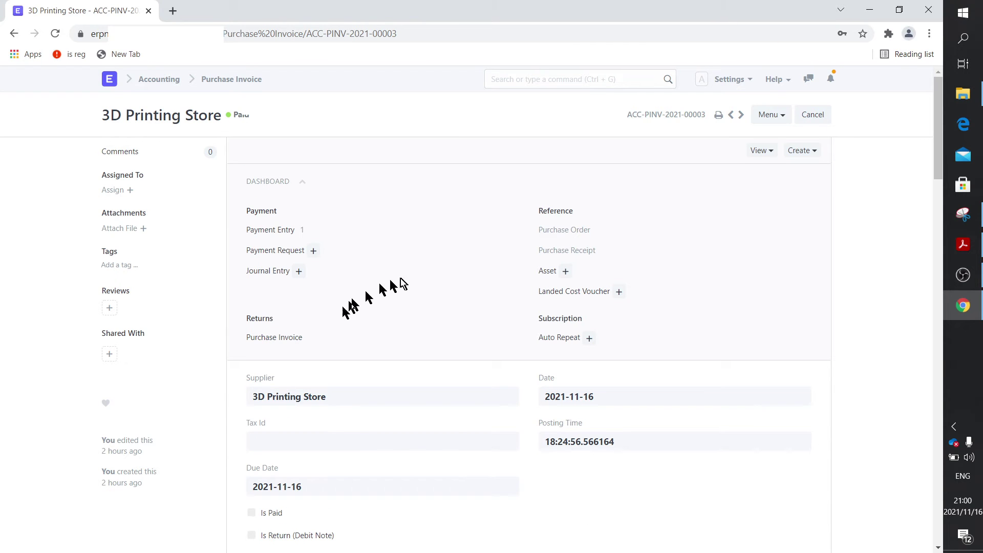
- Open payment entry ACC-PAY-2021-00002 from the invoice's payments and scroll to its references
{"action": "left_click", "coordinate": [280, 231]}
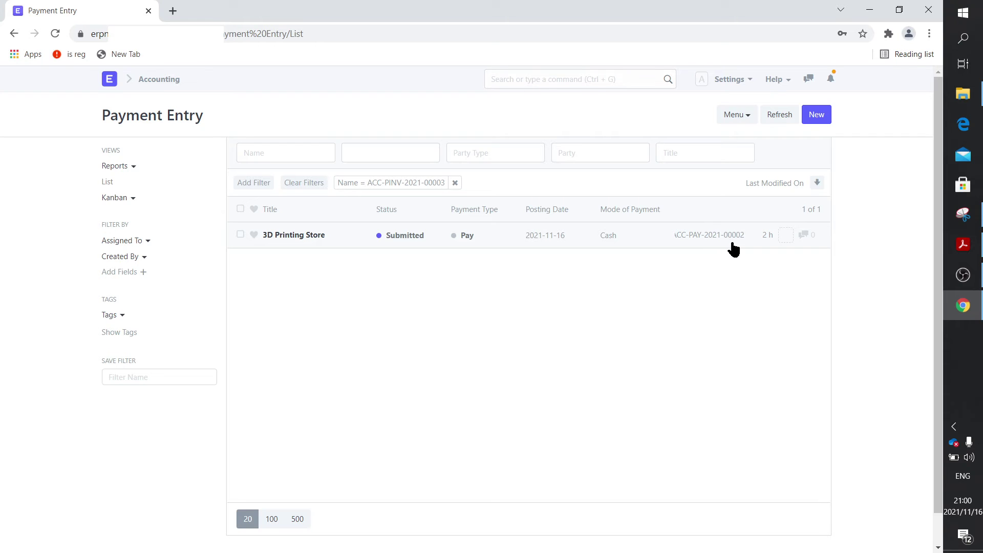
{"action": "left_click", "coordinate": [295, 238]}
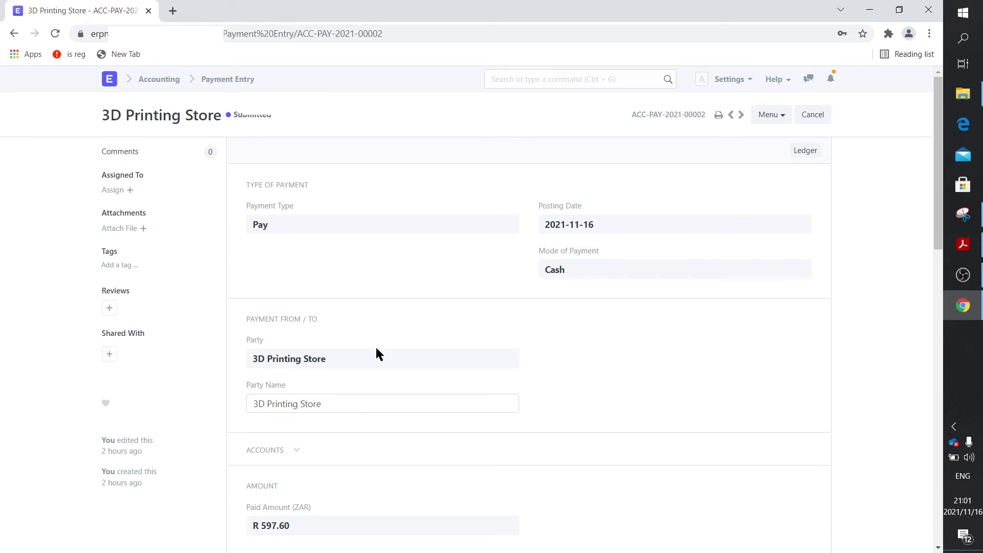
{"action": "scroll", "coordinate": [444, 337], "scroll_direction": "down", "scroll_amount": 4}
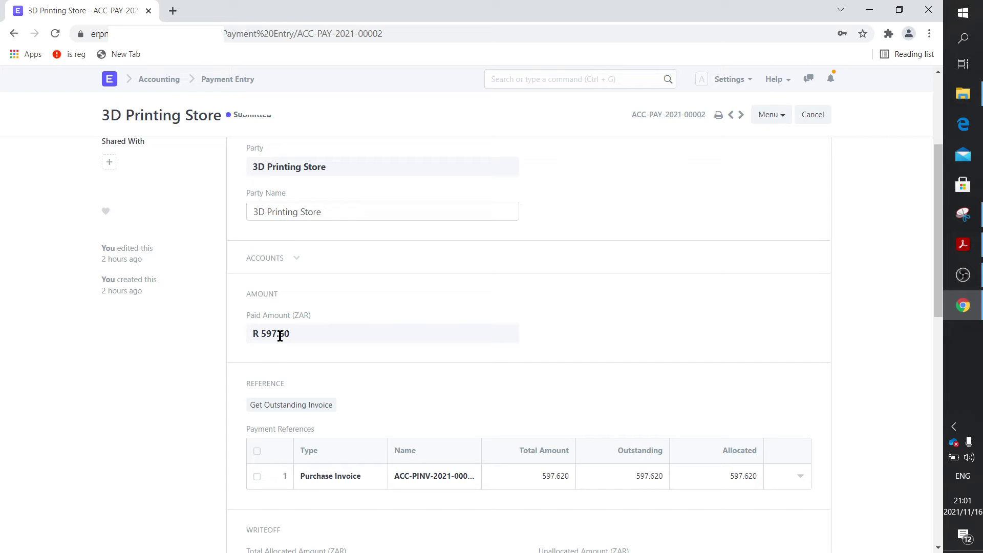
{"action": "scroll", "coordinate": [280, 336], "scroll_direction": "down", "scroll_amount": 1}
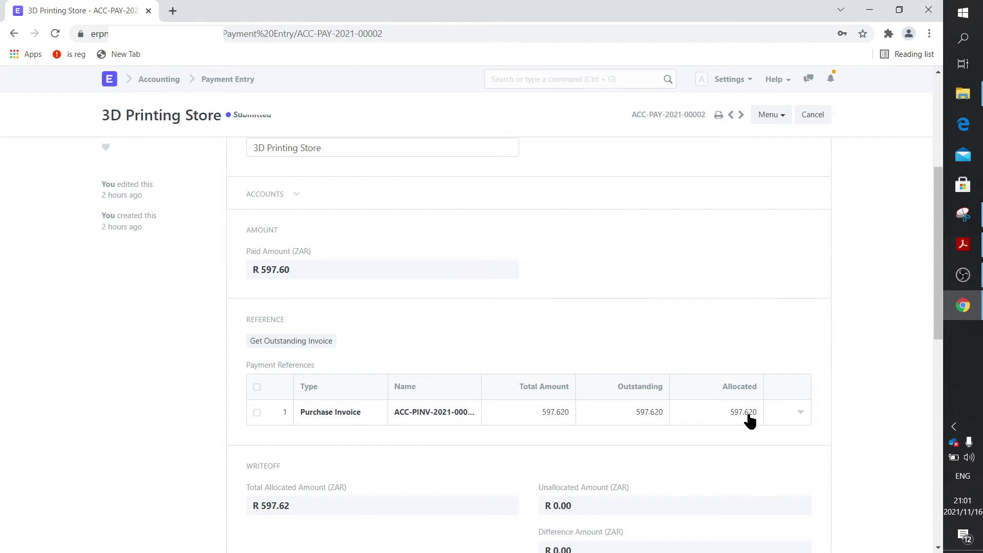
- Inspect the invoice reference row and the -0.02 Discount Received deduction, then return to Buying
{"action": "left_click", "coordinate": [800, 412]}
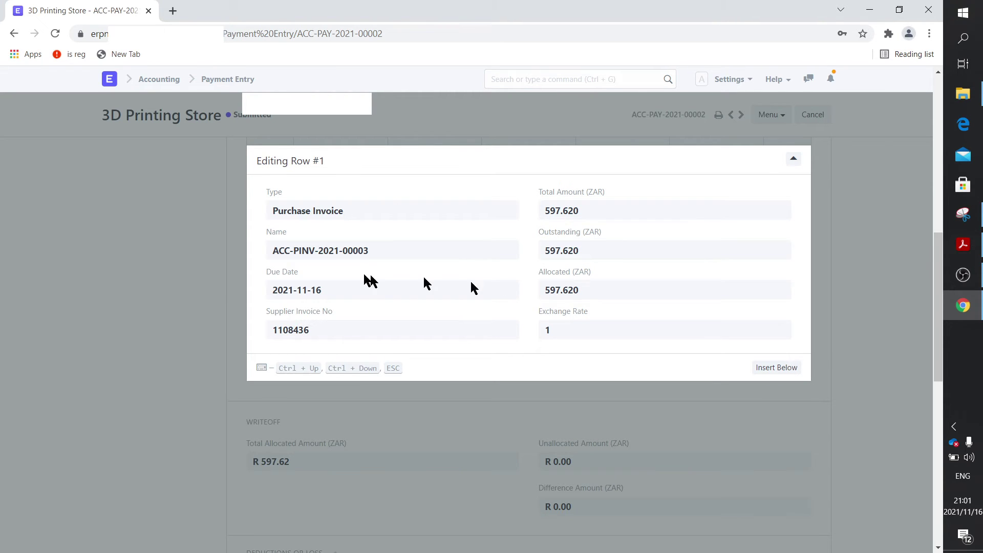
{"action": "left_click", "coordinate": [180, 259]}
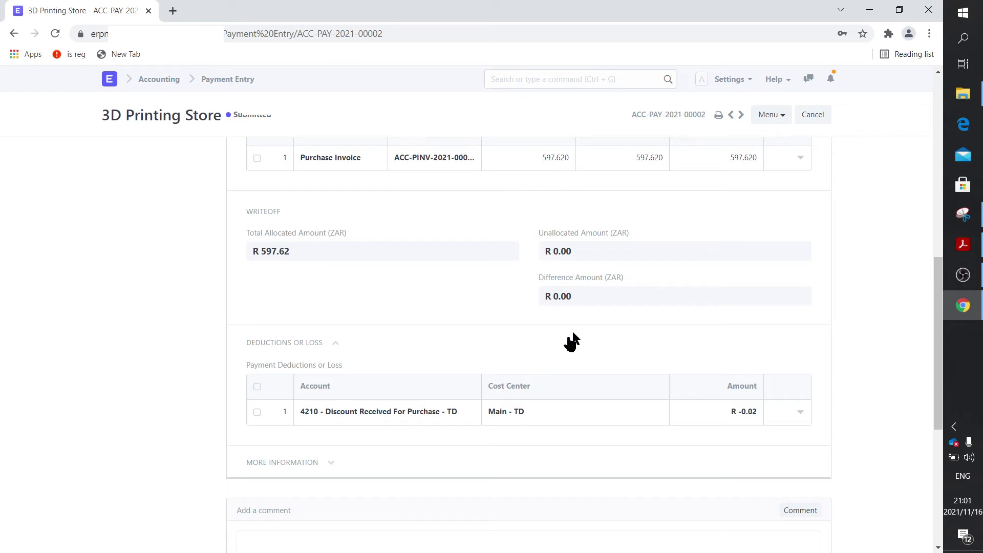
{"action": "scroll", "coordinate": [573, 321], "scroll_direction": "up", "scroll_amount": 1}
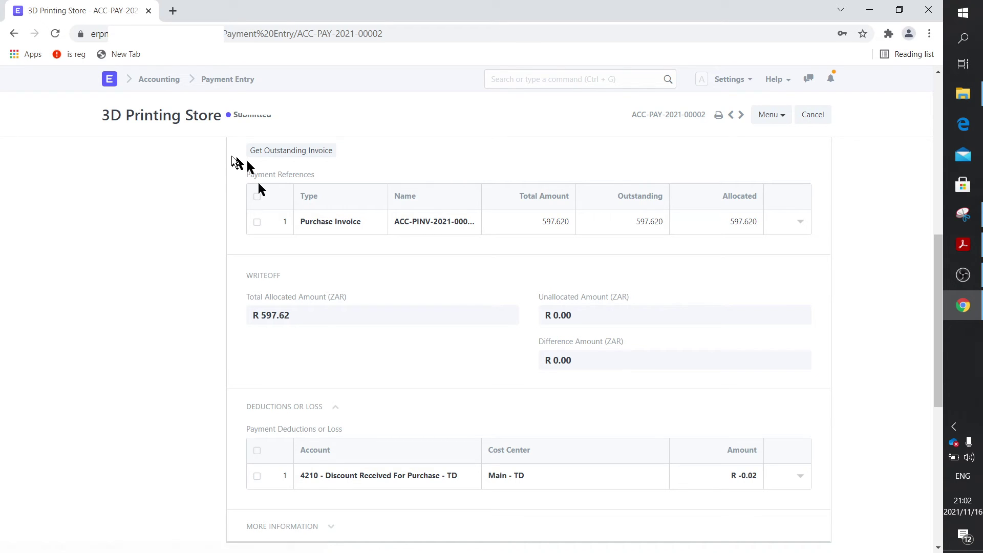
{"action": "left_click", "coordinate": [111, 81]}
{"action": "left_click", "coordinate": [146, 207]}
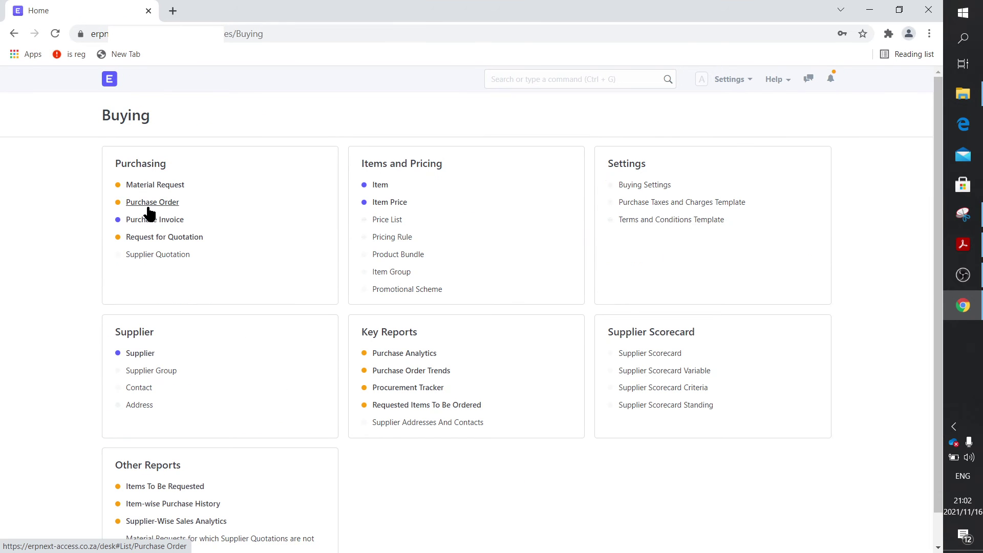
- Create a payment entry from the unpaid 3D Printing Store purchase invoice
{"action": "left_click", "coordinate": [156, 221]}
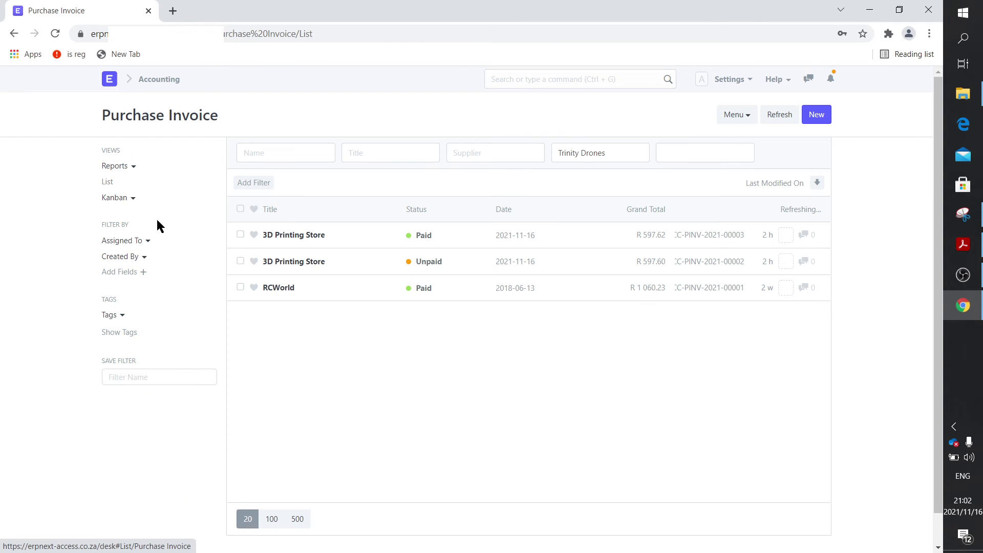
{"action": "left_click", "coordinate": [313, 262]}
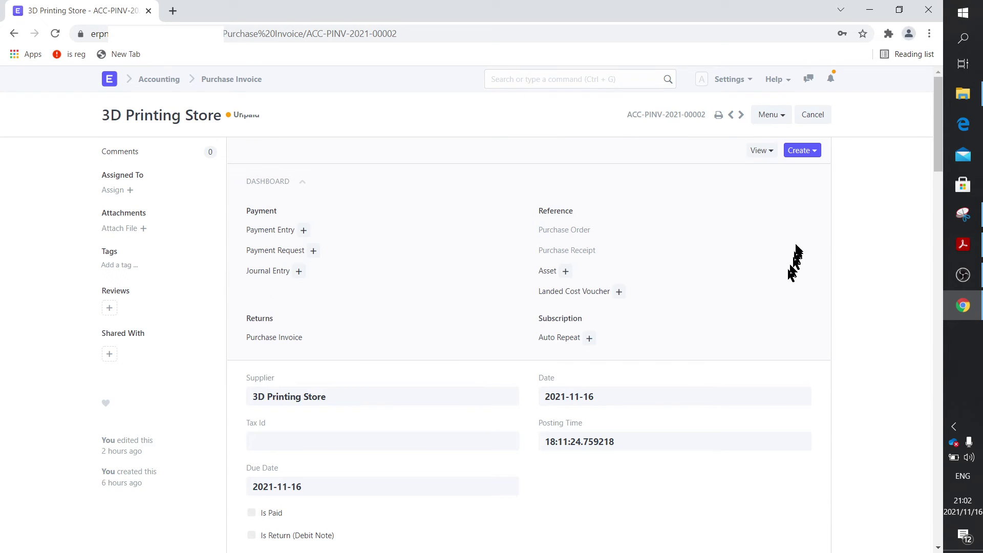
{"action": "left_click", "coordinate": [815, 159]}
{"action": "left_click", "coordinate": [748, 197]}
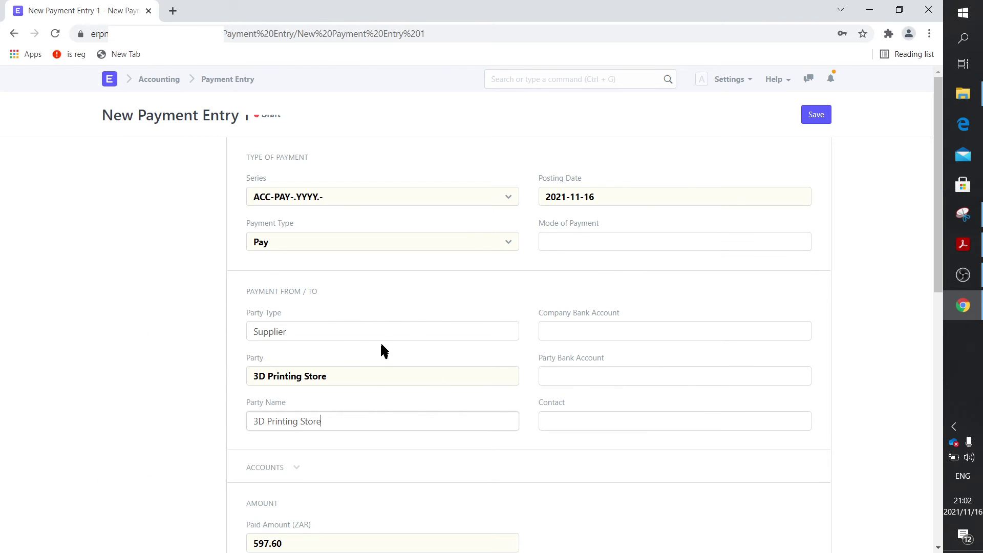
- Change the payment's paid amount to 597.58
{"action": "scroll", "coordinate": [379, 425], "scroll_direction": "down", "scroll_amount": 5}
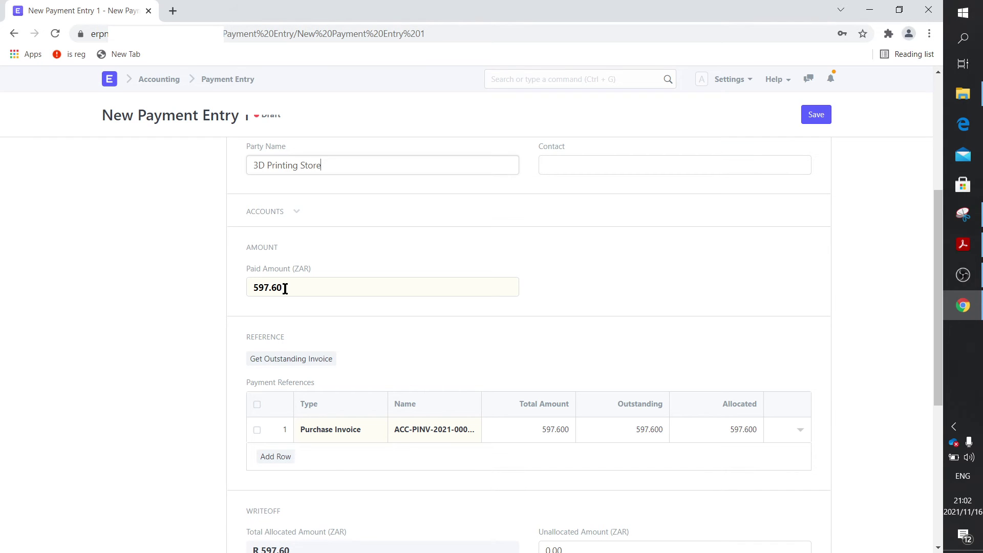
{"action": "double_click", "coordinate": [285, 288]}
{"action": "left_click", "coordinate": [285, 288]}
{"action": "key", "text": "BackSpace"}
{"action": "key", "text": "BackSpace"}
{"action": "type", "text": "58"}
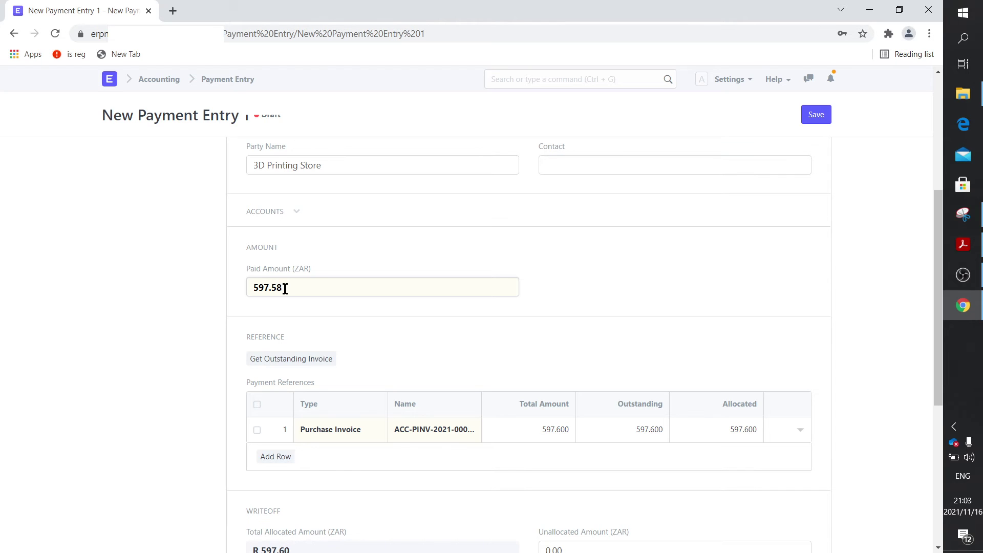
- Set the reference row's allocated amount to 597.60, leaving a R -0.02 difference
{"action": "left_click", "coordinate": [579, 295]}
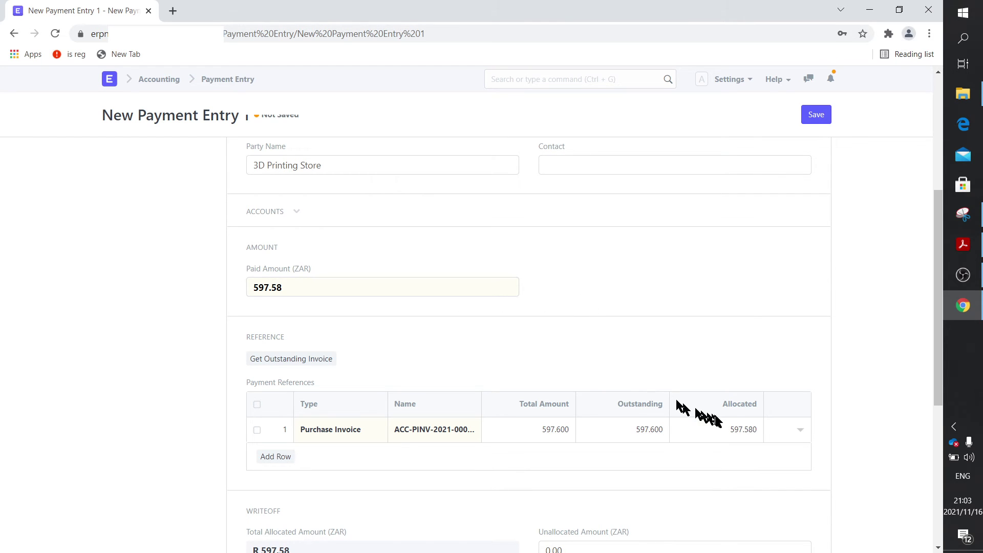
{"action": "left_click", "coordinate": [802, 434]}
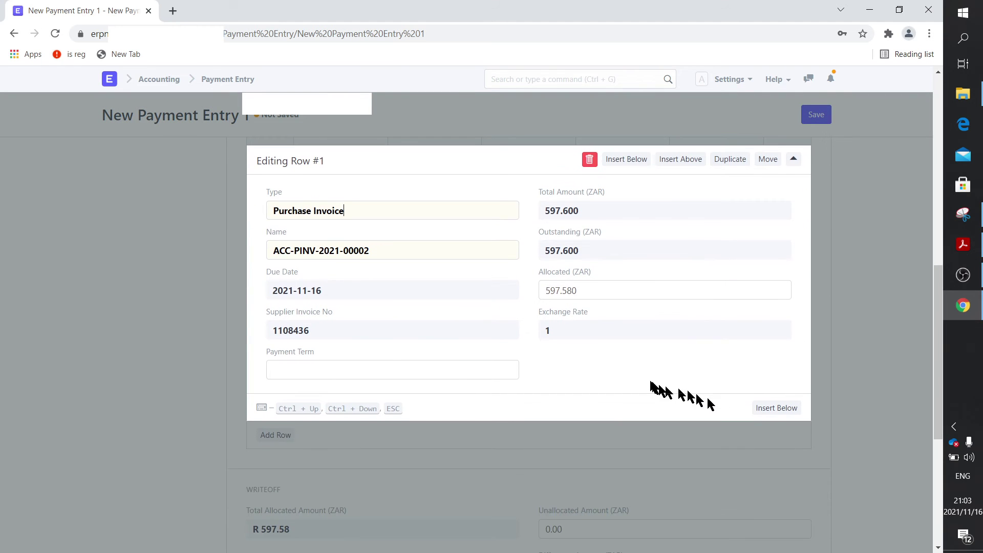
{"action": "left_click", "coordinate": [588, 290]}
{"action": "left_click", "coordinate": [588, 290]}
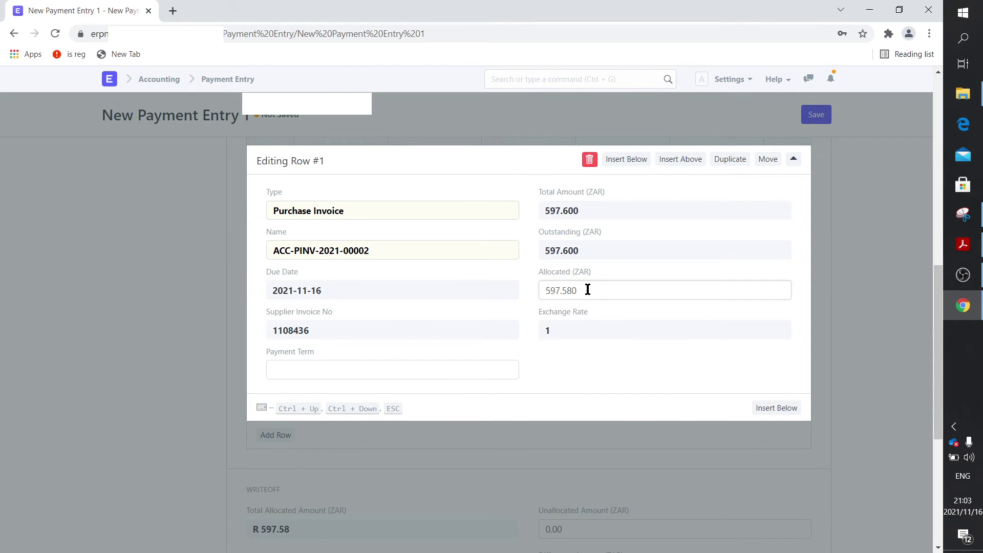
{"action": "key", "text": "BackSpace"}
{"action": "key", "text": "BackSpace"}
{"action": "key", "text": "BackSpace"}
{"action": "type", "text": "60"}
{"action": "left_click", "coordinate": [214, 218]}
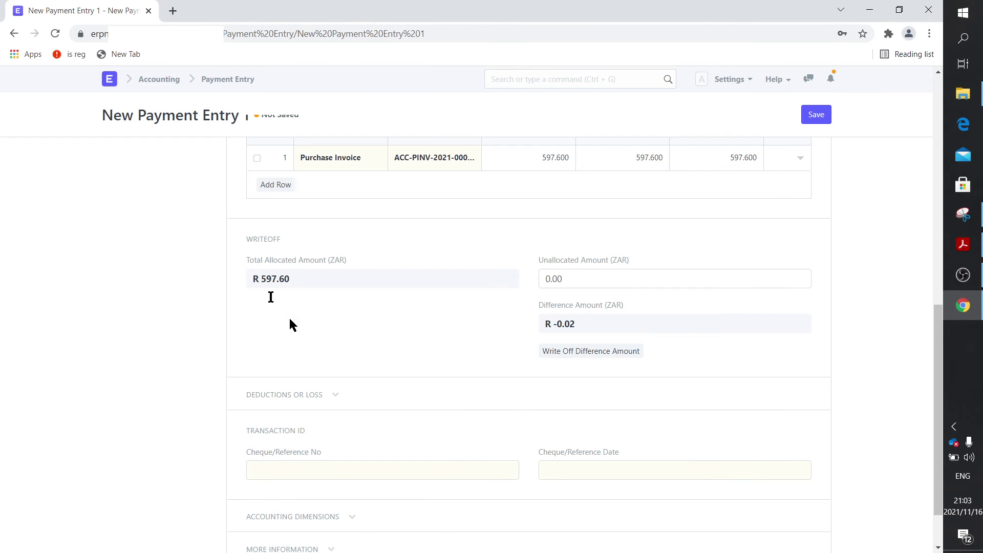
{"action": "scroll", "coordinate": [512, 408], "scroll_direction": "up", "scroll_amount": 1}
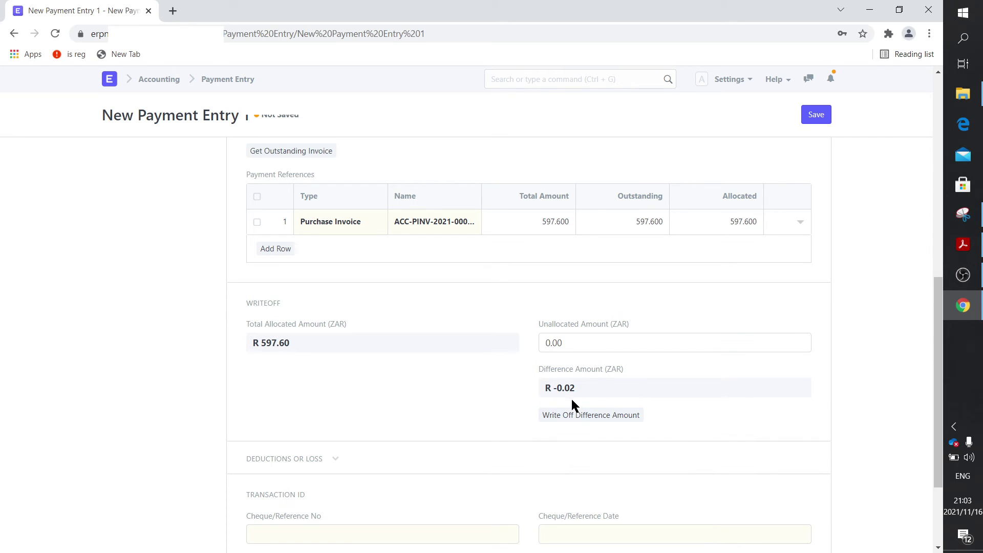
{"action": "scroll", "coordinate": [571, 402], "scroll_direction": "down", "scroll_amount": 1}
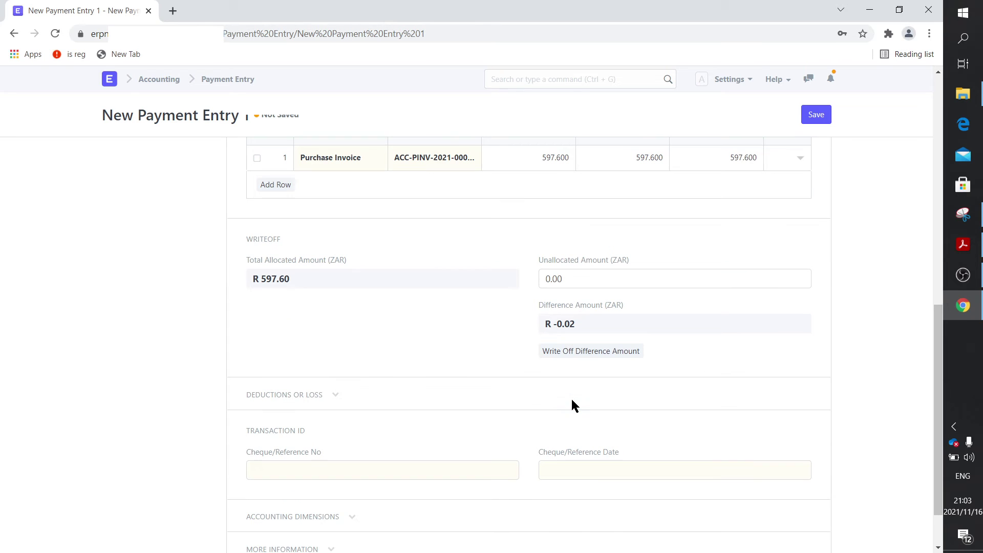
- Add a -0.02 deduction row posted to 4210 - Discount Received For Purchase - TD
{"action": "left_click", "coordinate": [337, 404]}
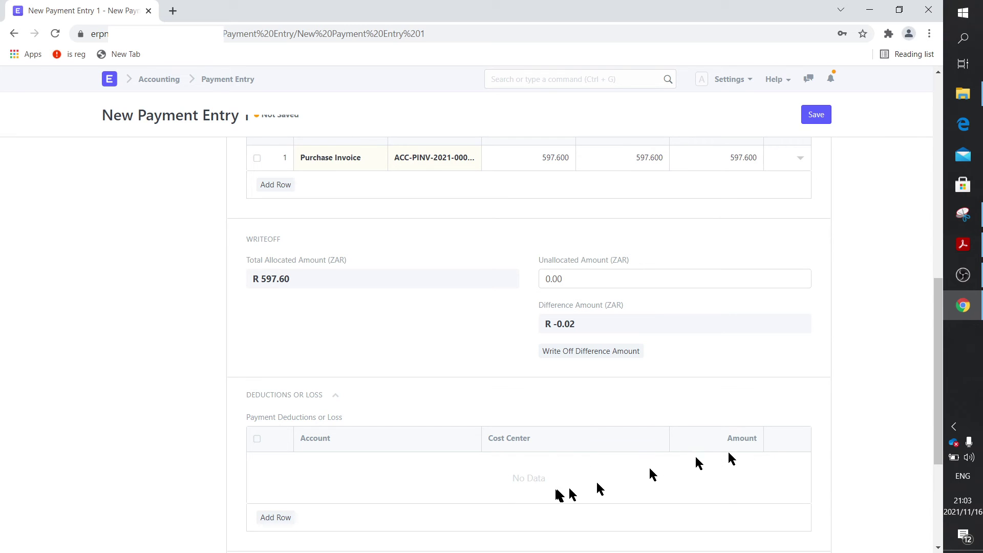
{"action": "left_click", "coordinate": [575, 353]}
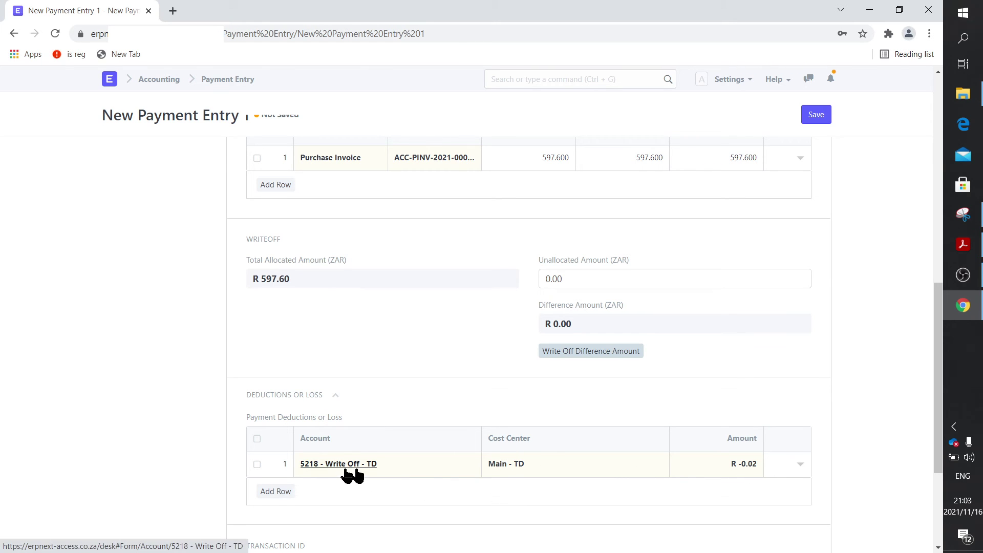
{"action": "left_click", "coordinate": [395, 464]}
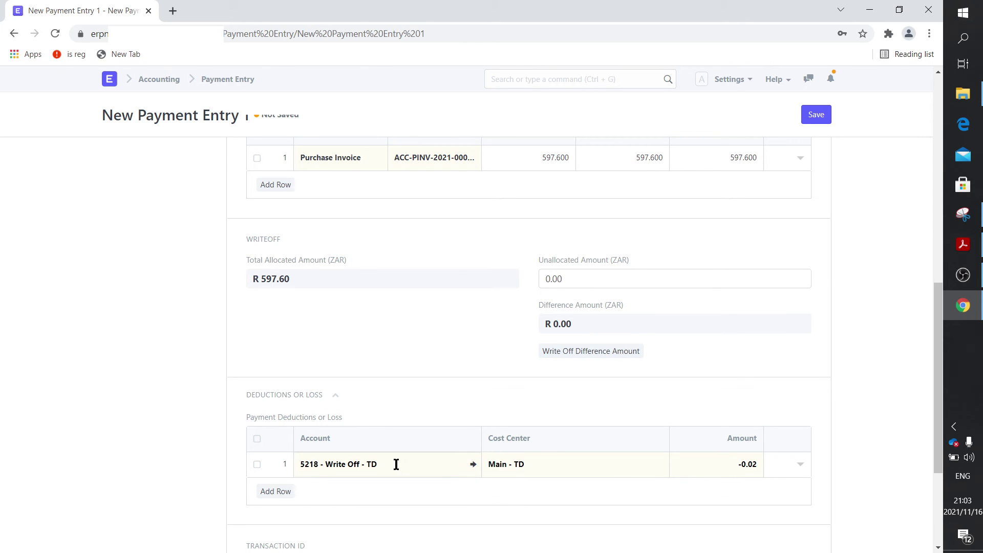
{"action": "key", "text": "BackSpace"}
{"action": "key", "text": "BackSpace"}
{"action": "key", "text": "BackSpace"}
{"action": "key", "text": "BackSpace"}
{"action": "key", "text": "BackSpace"}
{"action": "key", "text": "BackSpace"}
{"action": "key", "text": "BackSpace"}
{"action": "key", "text": "BackSpace"}
{"action": "key", "text": "BackSpace"}
{"action": "key", "text": "BackSpace"}
{"action": "key", "text": "BackSpace"}
{"action": "key", "text": "BackSpace"}
{"action": "key", "text": "BackSpace"}
{"action": "key", "text": "BackSpace"}
{"action": "key", "text": "BackSpace"}
{"action": "key", "text": "BackSpace"}
{"action": "key", "text": "BackSpace"}
{"action": "key", "text": "BackSpace"}
{"action": "key", "text": "BackSpace"}
{"action": "key", "text": "BackSpace"}
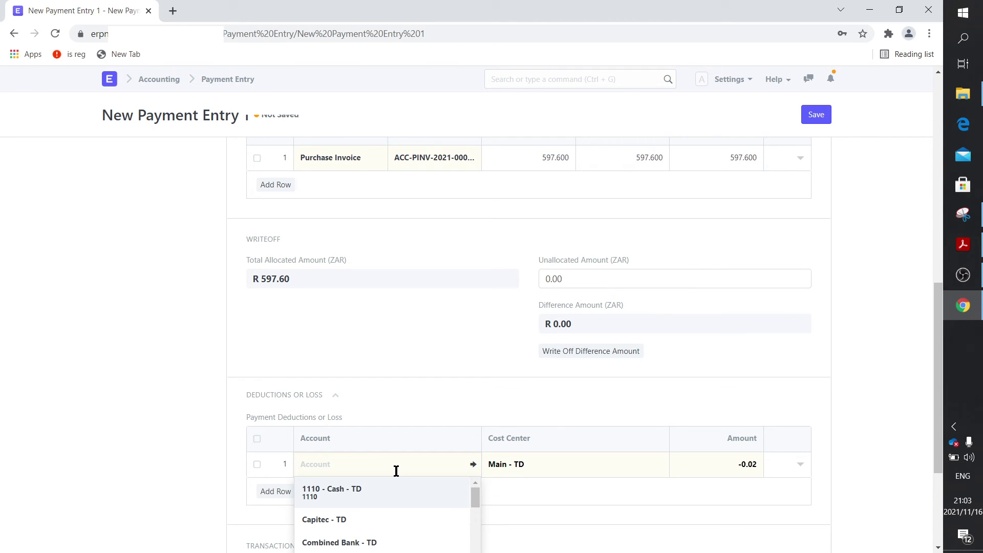
{"action": "type", "text": "42"}
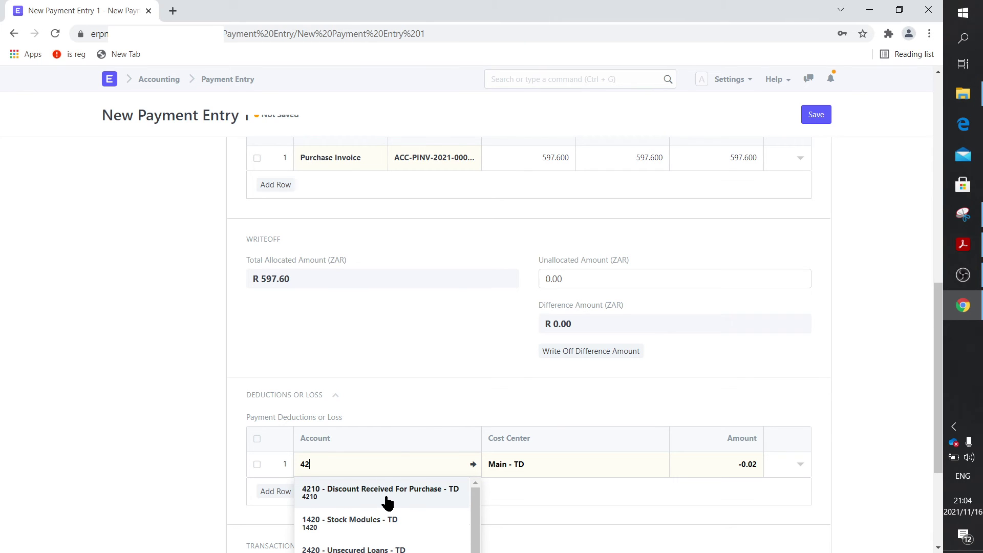
{"action": "left_click", "coordinate": [387, 495]}
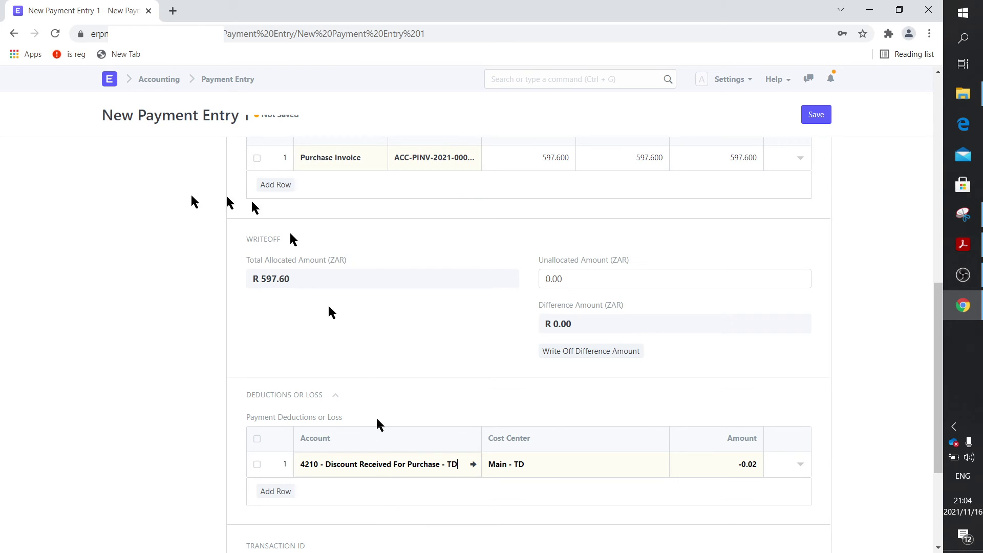
- Open the General Ledger from Accounting and filter Voucher No to ACC-PINV-2021-00003
{"action": "left_click", "coordinate": [153, 80]}
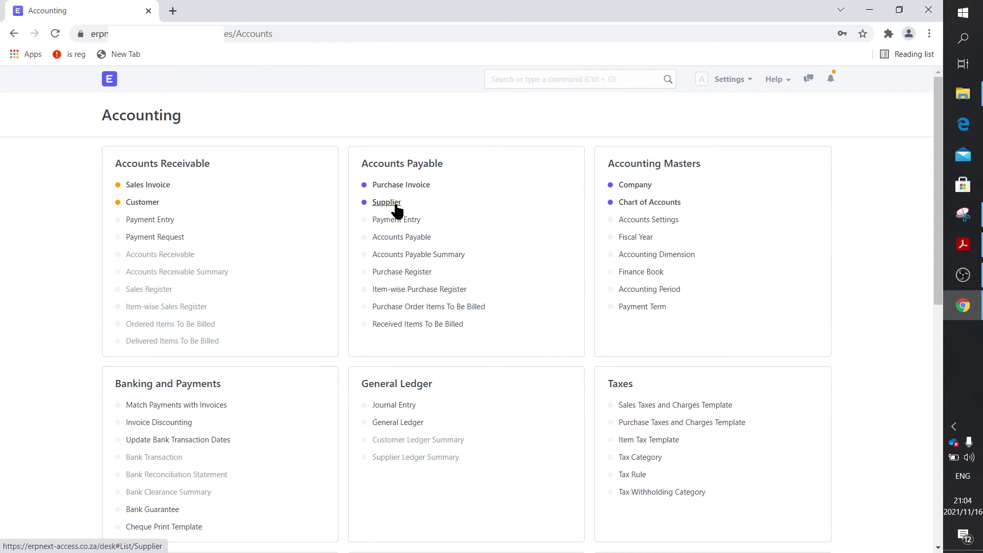
{"action": "left_click", "coordinate": [412, 423]}
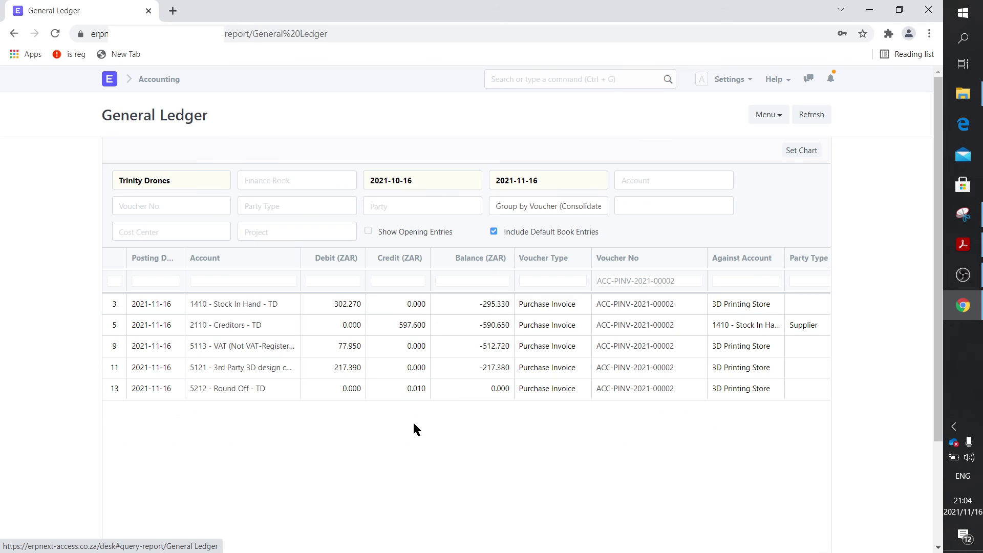
{"action": "left_click", "coordinate": [683, 279]}
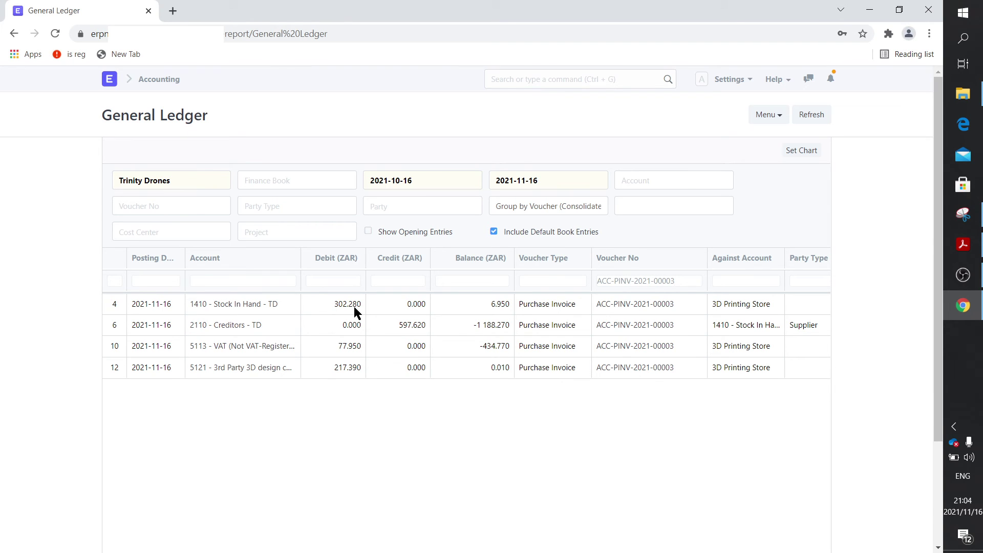
{"action": "mouse_move", "coordinate": [963, 304]}
{"action": "mouse_move", "coordinate": [969, 251]}
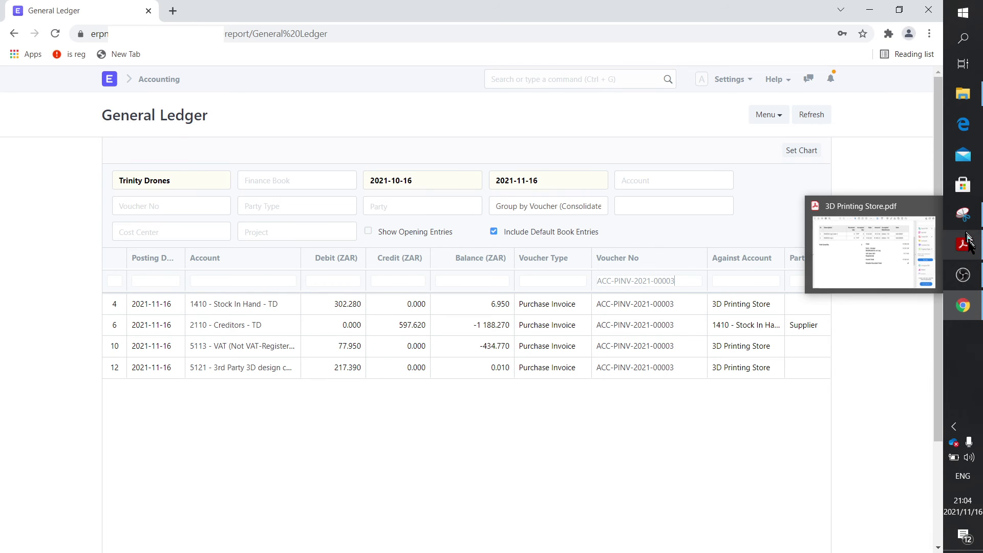
{"action": "left_click", "coordinate": [911, 259]}
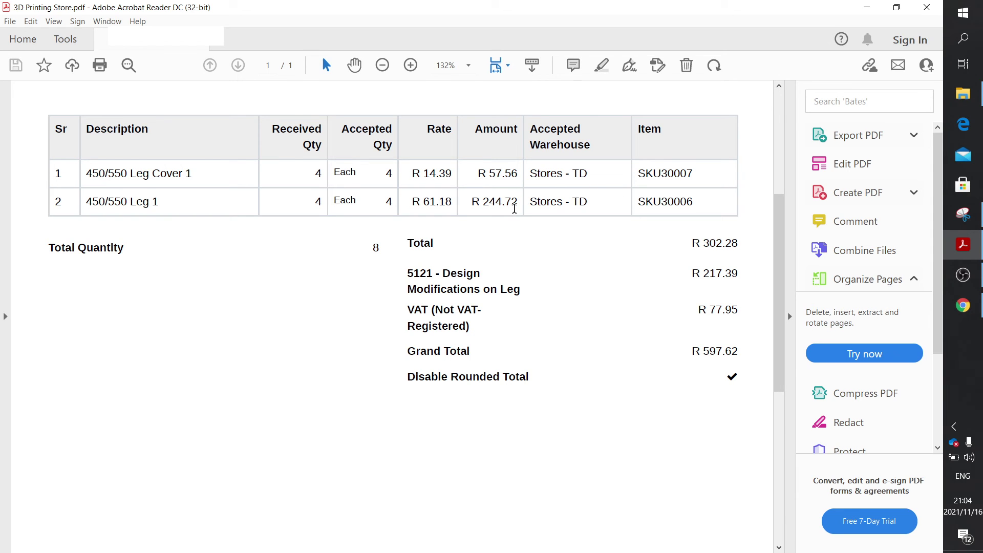
{"action": "left_click", "coordinate": [866, 7]}
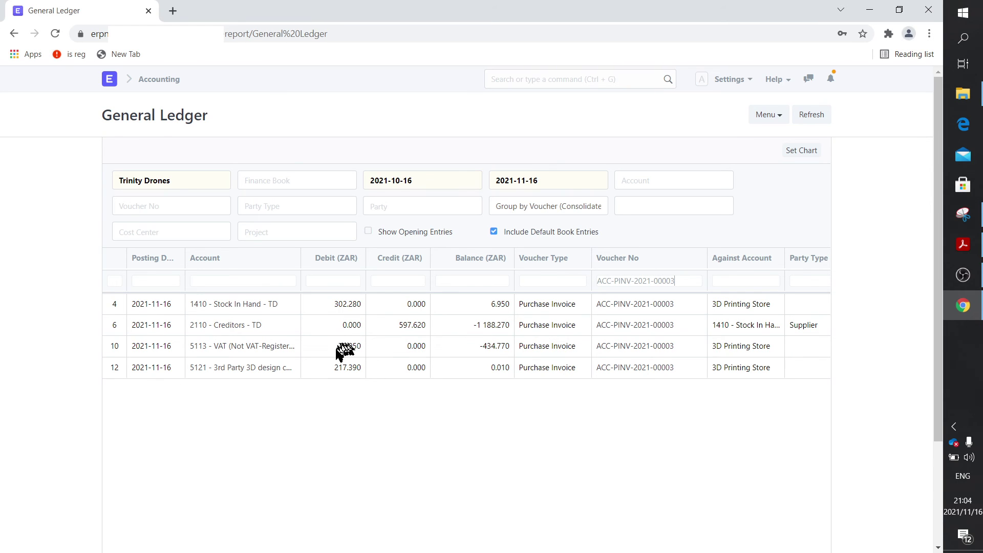
- Change the Voucher No filter from the PINV invoice to payment ACC-PAY-2021-00002
{"action": "left_click", "coordinate": [686, 279]}
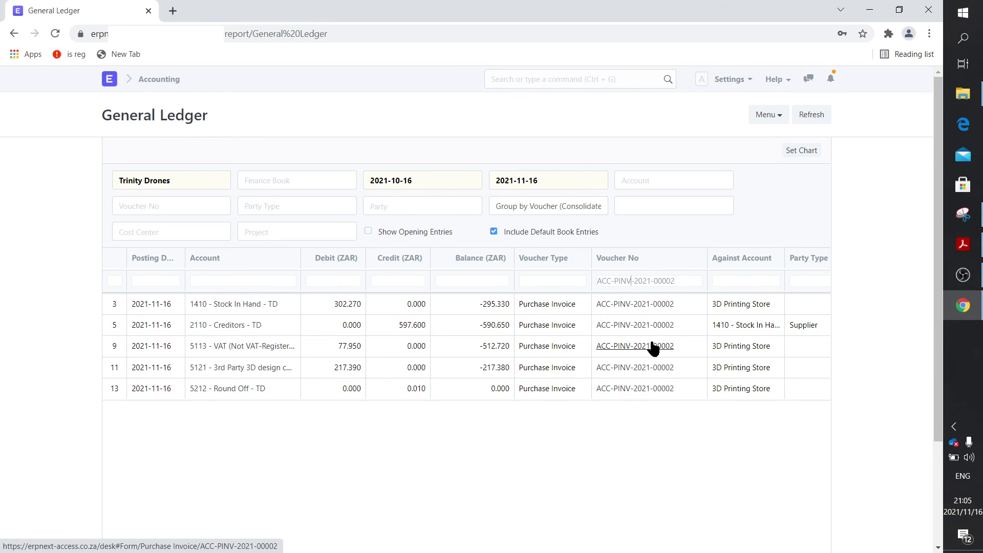
{"action": "key", "text": "BackSpace"}
{"action": "key", "text": "BackSpace"}
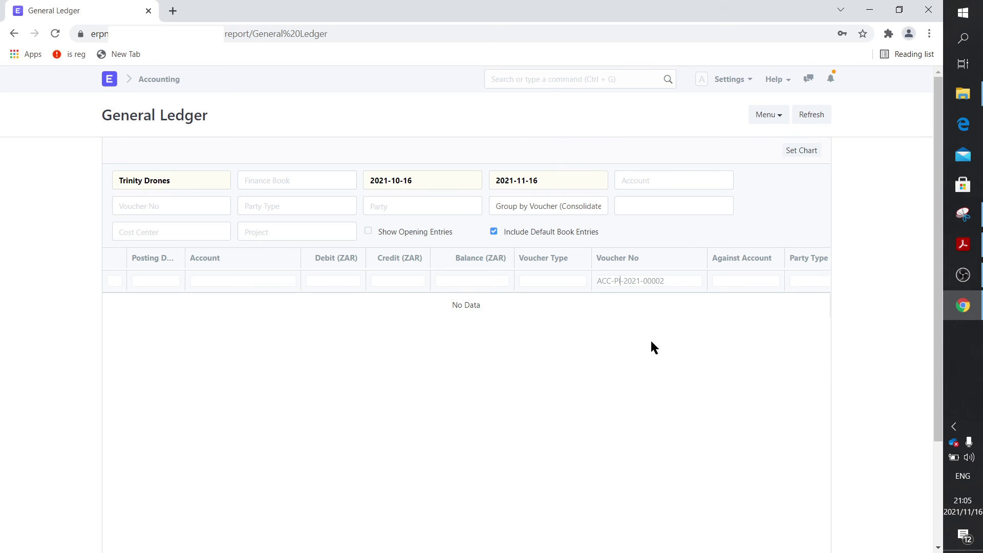
{"action": "type", "text": "Ay"}
{"action": "key", "text": "BackSpace"}
{"action": "key", "text": "BackSpace"}
{"action": "key", "text": "BackSpace"}
{"action": "type", "text": "AY"}
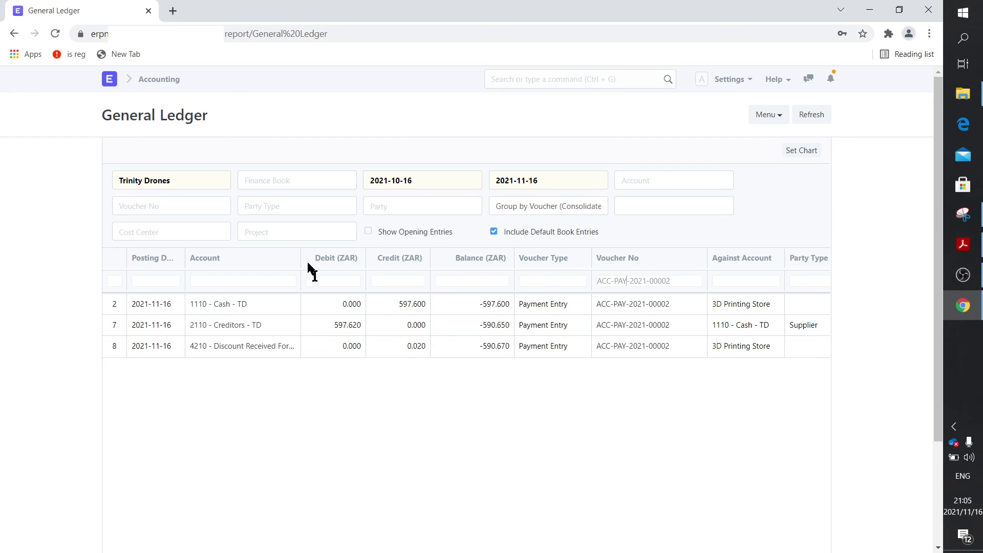
- Open the paid 3D Printing Store purchase invoice ACC-PINV-2021-00003 from Buying's invoice list
{"action": "left_click", "coordinate": [112, 82]}
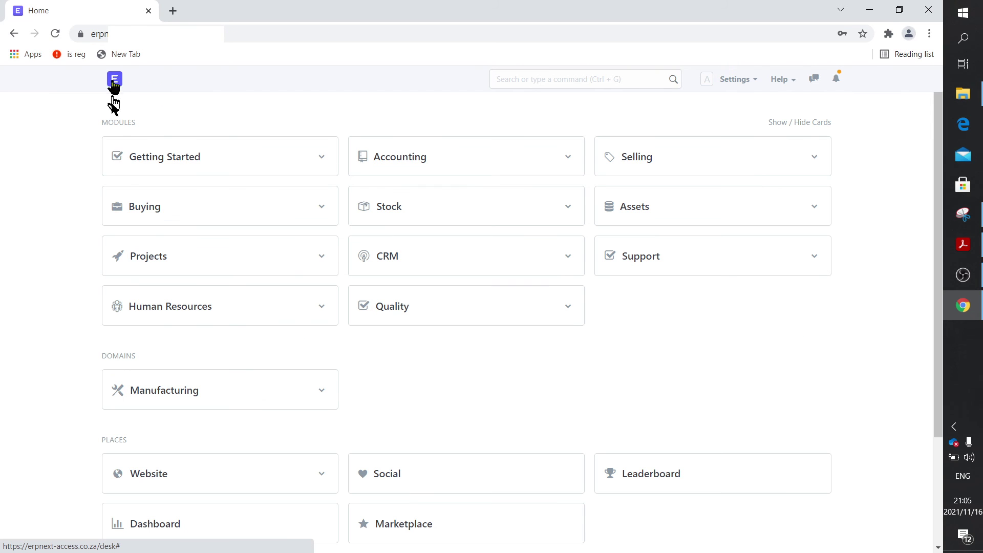
{"action": "left_click", "coordinate": [145, 207]}
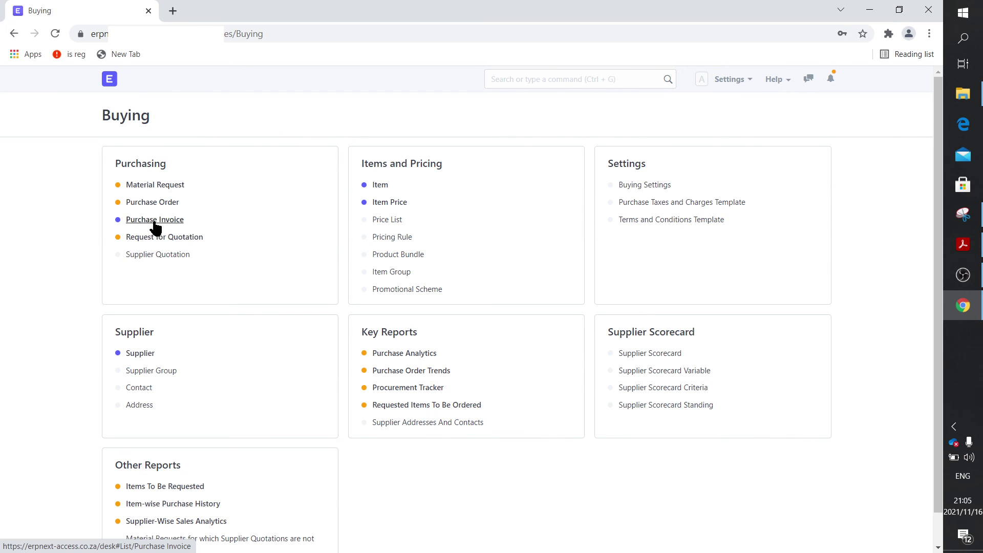
{"action": "left_click", "coordinate": [153, 220]}
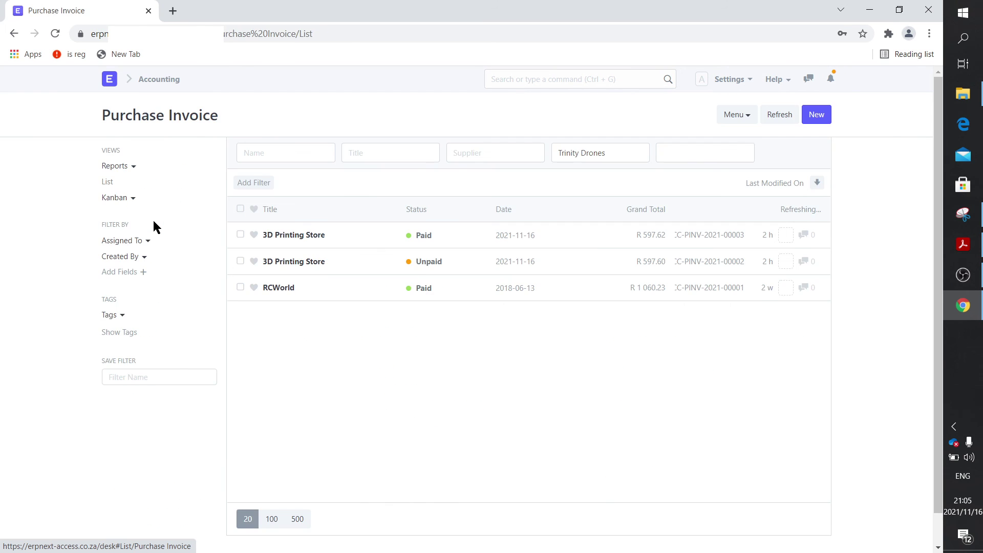
{"action": "left_click", "coordinate": [303, 235]}
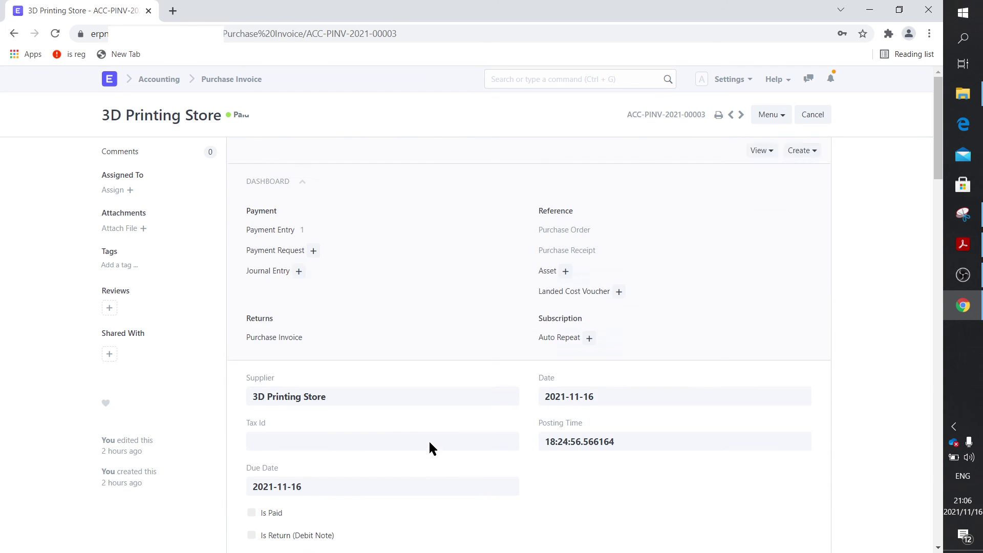
{"action": "scroll", "coordinate": [428, 441], "scroll_direction": "down", "scroll_amount": 6}
{"action": "scroll", "coordinate": [431, 446], "scroll_direction": "down", "scroll_amount": 5}
{"action": "scroll", "coordinate": [430, 446], "scroll_direction": "up", "scroll_amount": 1}
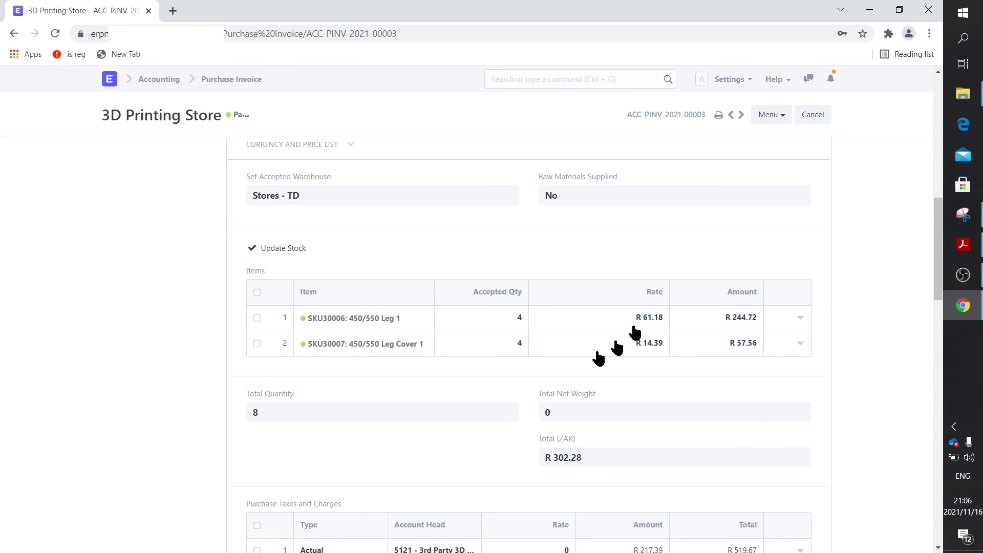
- Review item row 1's details, then check the R 295.34 taxes and R 597.62 grand total
{"action": "left_click", "coordinate": [800, 322]}
{"action": "scroll", "coordinate": [348, 435], "scroll_direction": "down", "scroll_amount": 8}
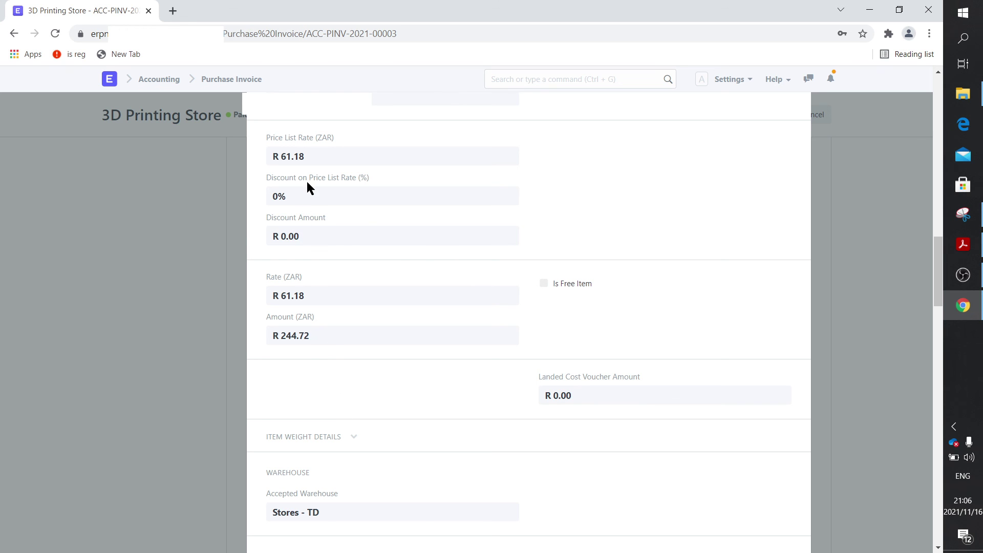
{"action": "left_click", "coordinate": [218, 249]}
{"action": "scroll", "coordinate": [598, 280], "scroll_direction": "up", "scroll_amount": 7}
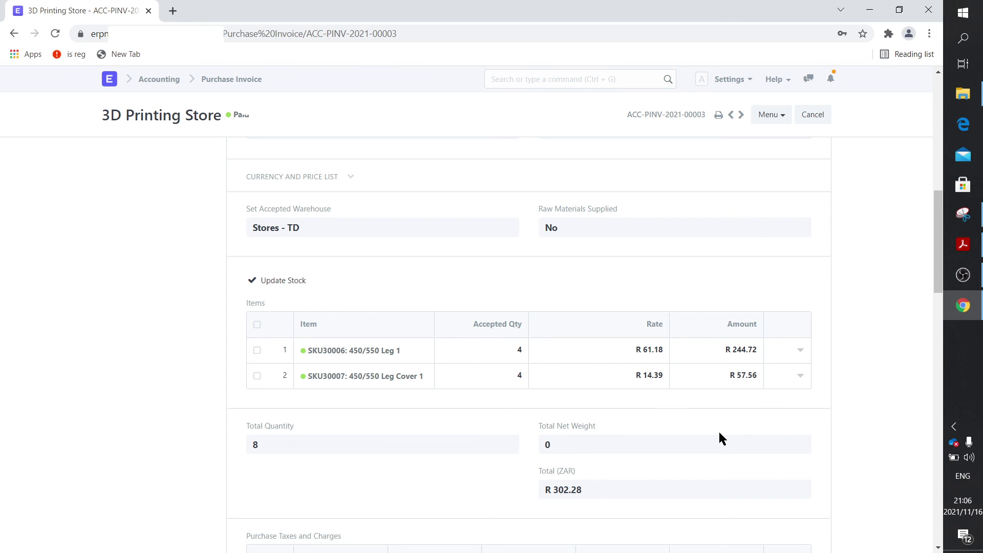
{"action": "scroll", "coordinate": [719, 433], "scroll_direction": "down", "scroll_amount": 8}
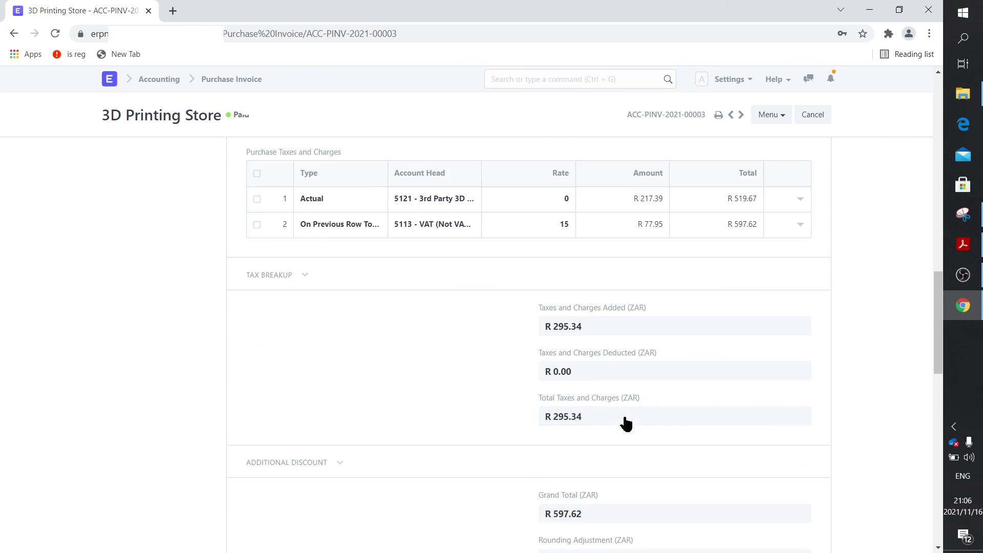
{"action": "scroll", "coordinate": [626, 424], "scroll_direction": "down", "scroll_amount": 1}
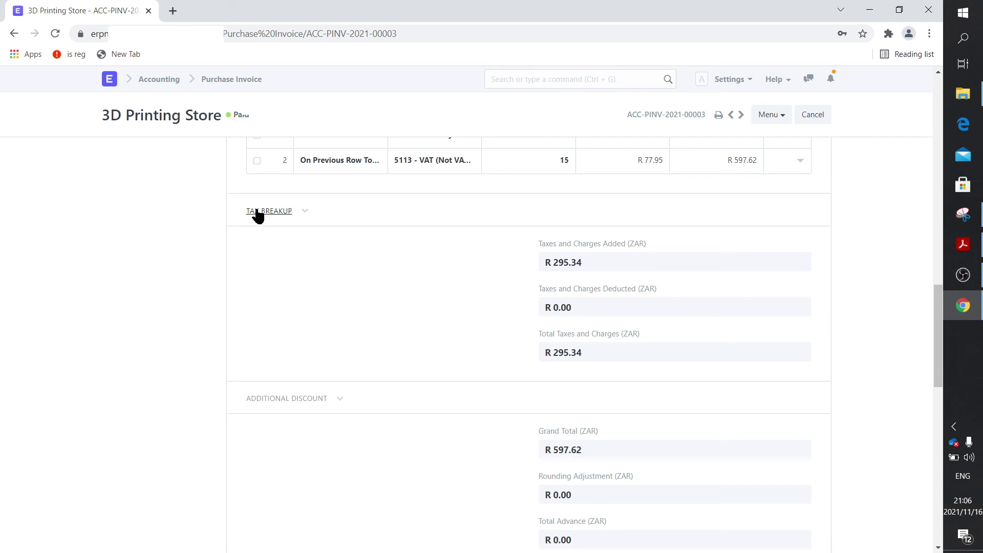
- Expand 4000 Income, 4200 Indirect Income and 4100 Direct Income in the Chart of Accounts
{"action": "left_click", "coordinate": [171, 81]}
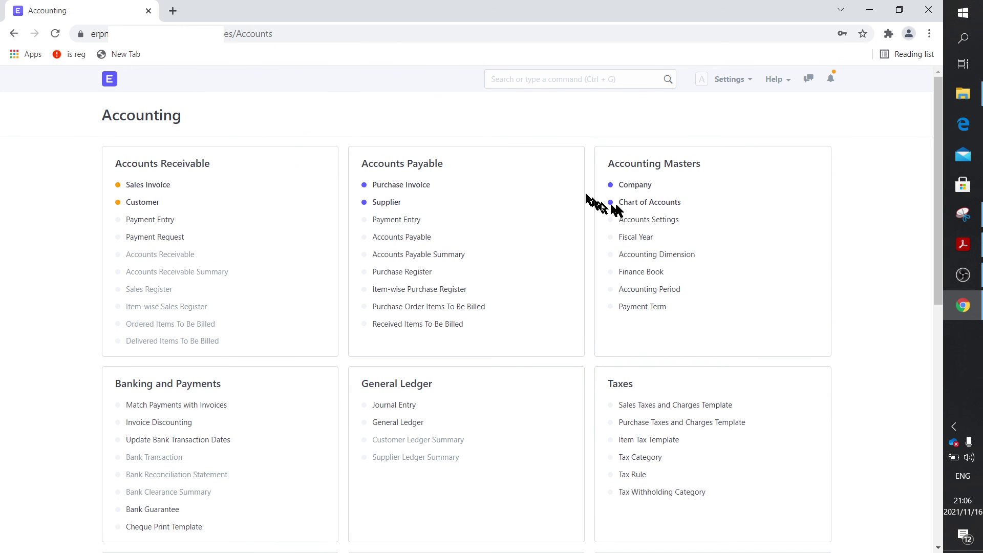
{"action": "left_click", "coordinate": [624, 205]}
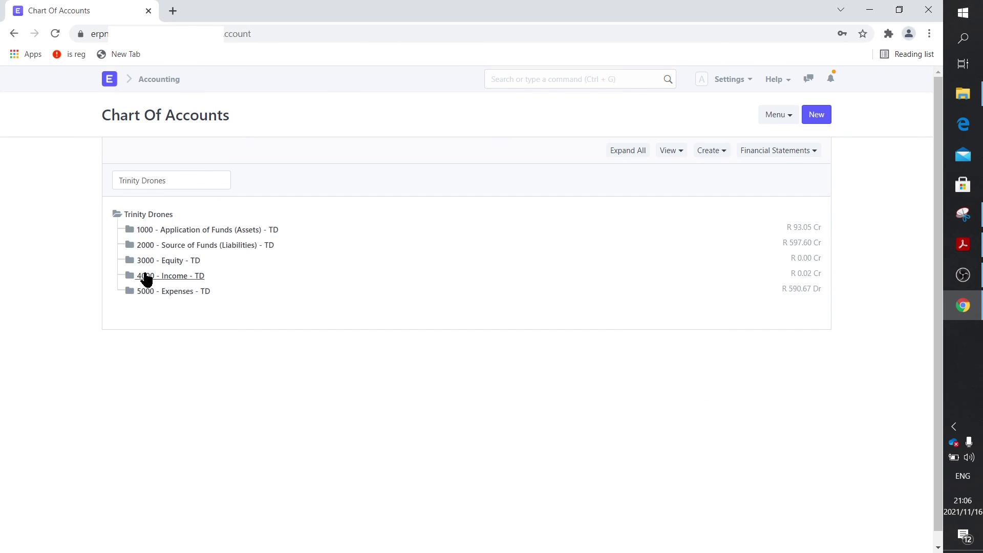
{"action": "left_click", "coordinate": [179, 277]}
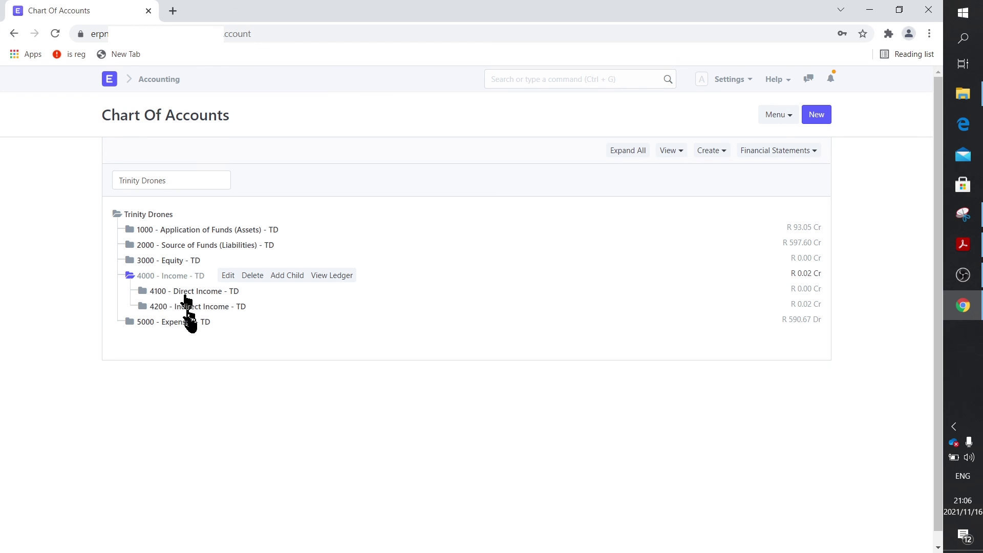
{"action": "left_click", "coordinate": [191, 307]}
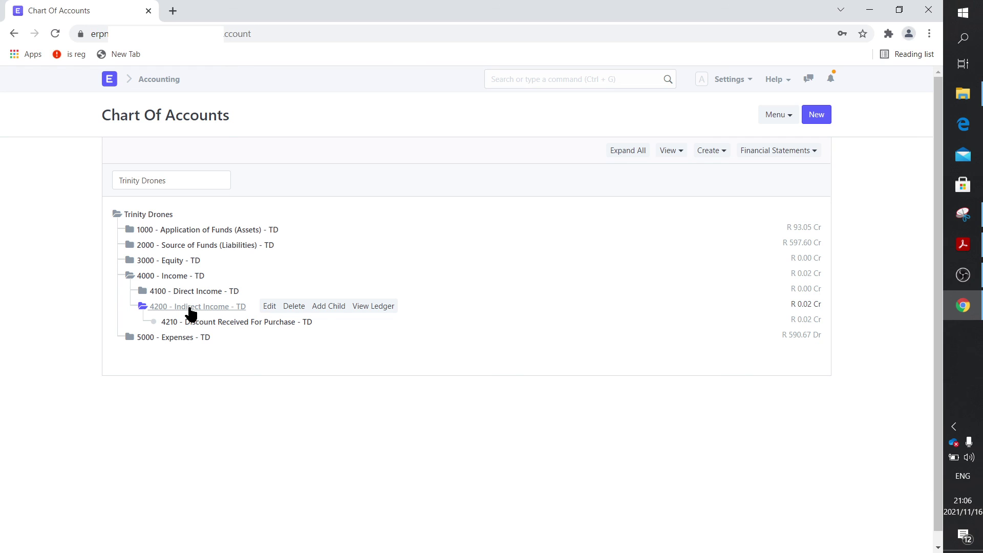
{"action": "left_click", "coordinate": [190, 291]}
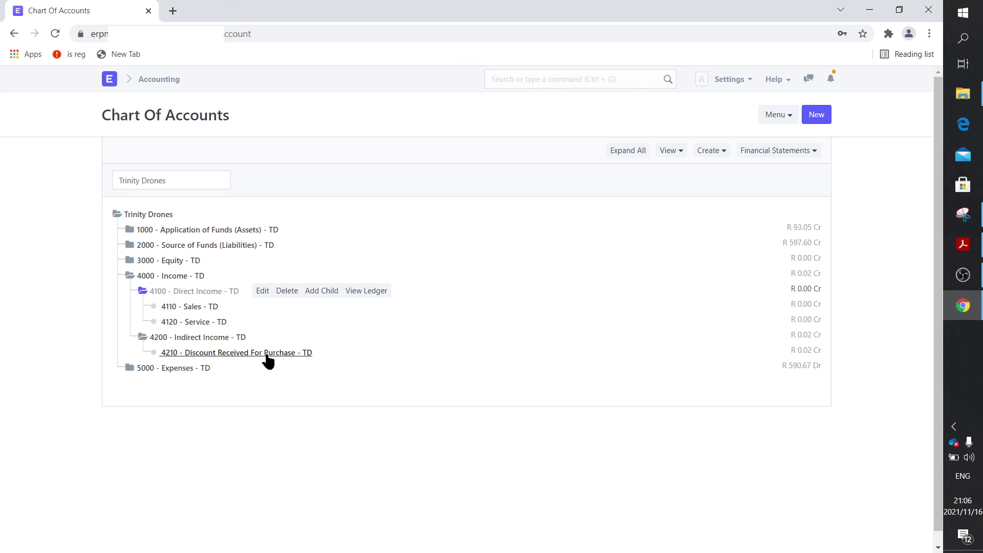
- Go back to the home modules page and open the Settings workspace
{"action": "left_click", "coordinate": [114, 88]}
{"action": "scroll", "coordinate": [489, 500], "scroll_direction": "down", "scroll_amount": 3}
{"action": "left_click", "coordinate": [417, 459]}
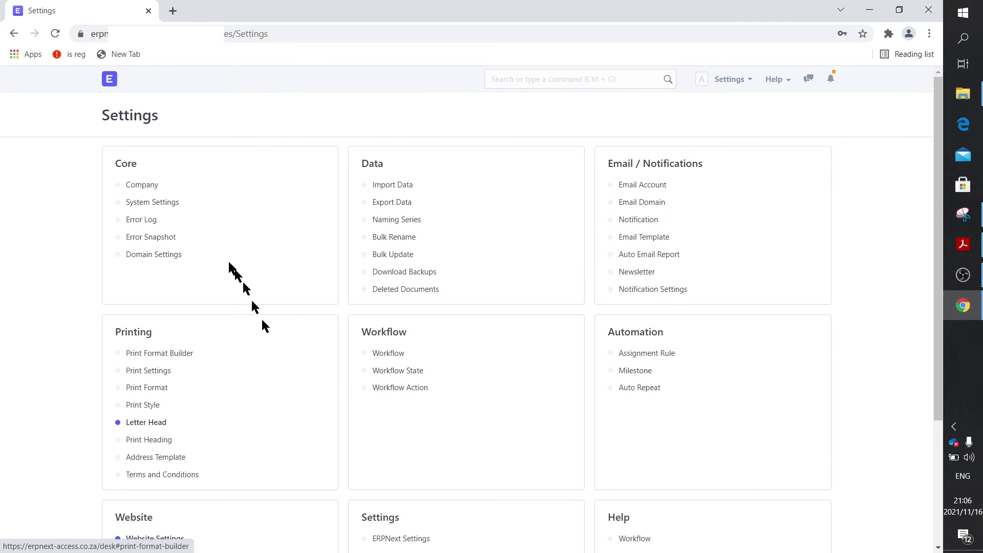
- Check Trinity Drones' Discount Received Account is 4210 - Discount Received For Purchase - TD, then go home
{"action": "left_click", "coordinate": [147, 185]}
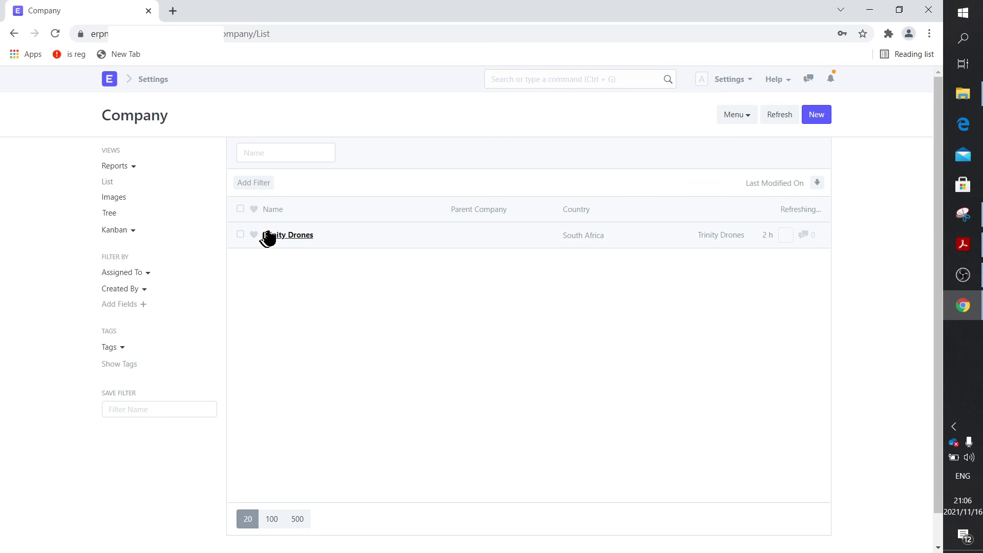
{"action": "left_click", "coordinate": [274, 238]}
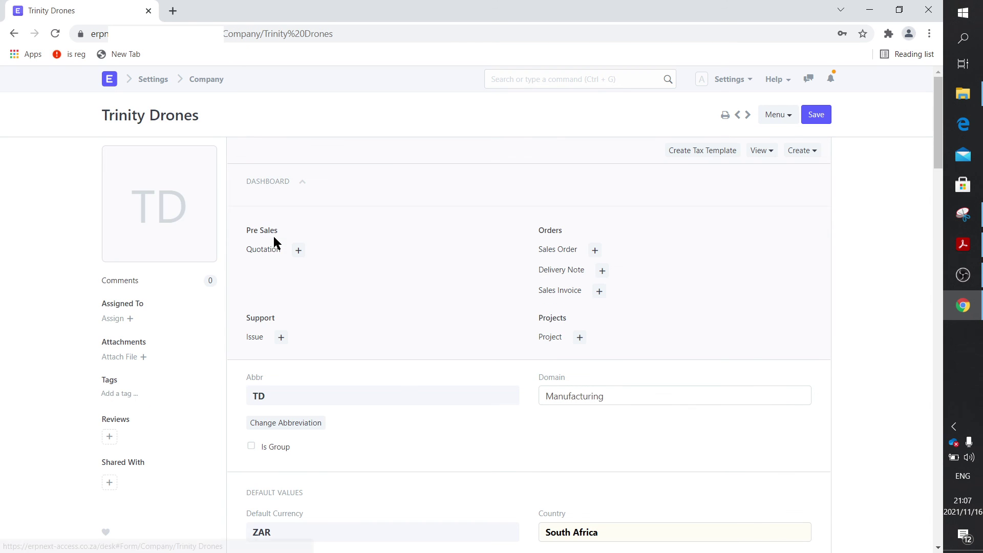
{"action": "scroll", "coordinate": [407, 403], "scroll_direction": "down", "scroll_amount": 15}
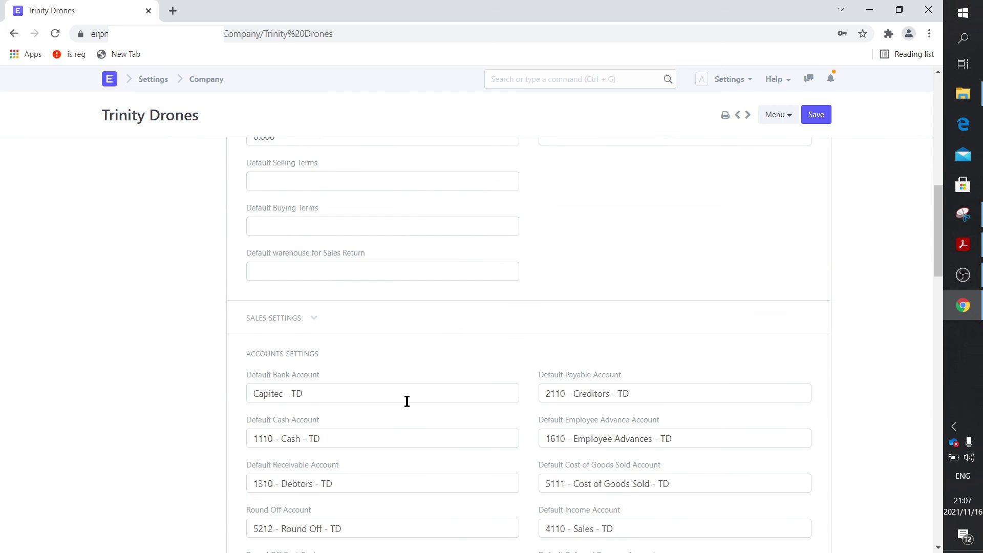
{"action": "scroll", "coordinate": [406, 401], "scroll_direction": "down", "scroll_amount": 1}
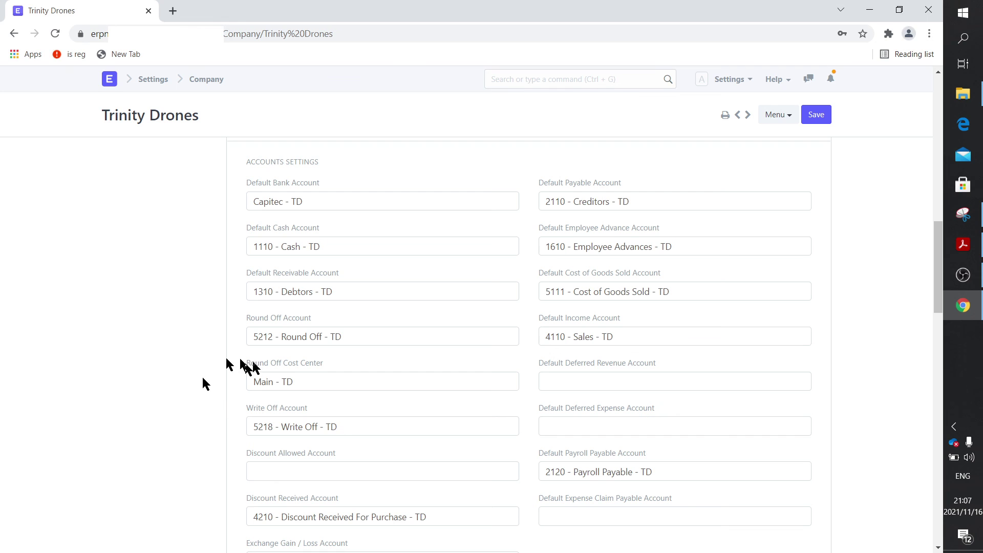
{"action": "left_click", "coordinate": [110, 80]}
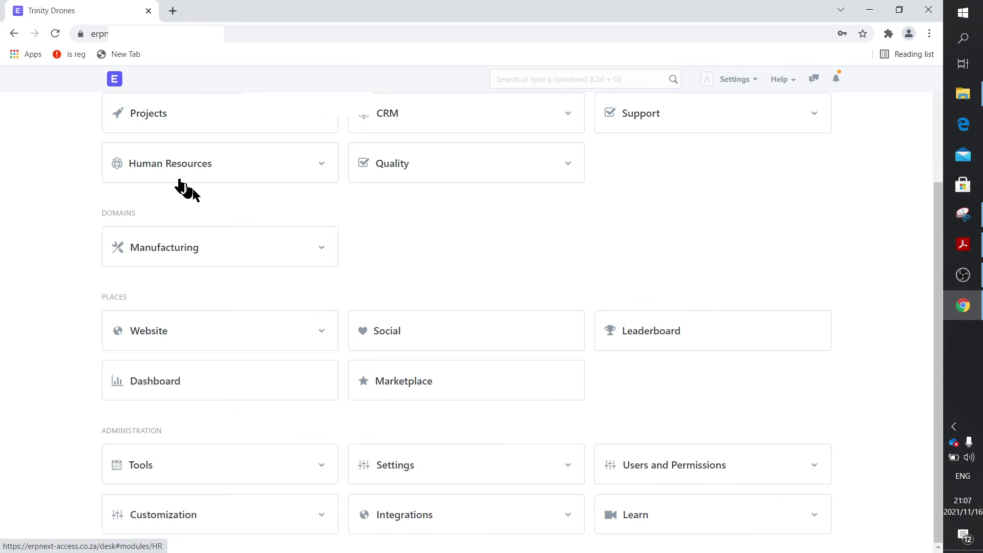